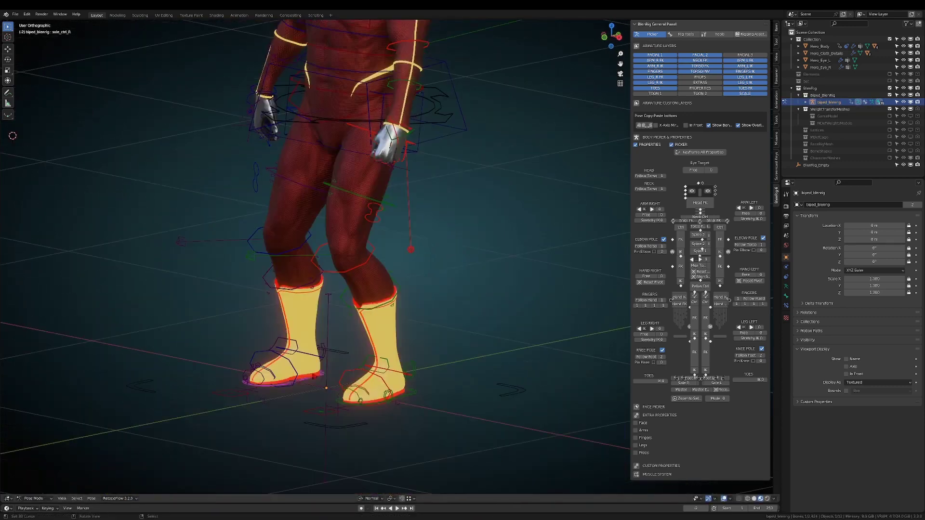
pyautogui.press('g')
pyautogui.press('g')
pyautogui.press('g')
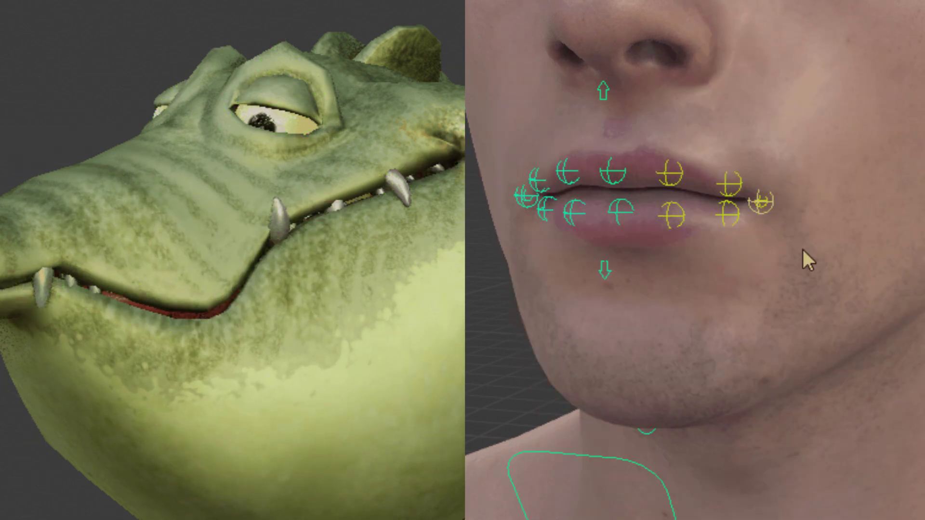
# Move the mouth control to reshape the lips, select the tail bone, and generate the Faceit rig.
pyautogui.click(297, 195)
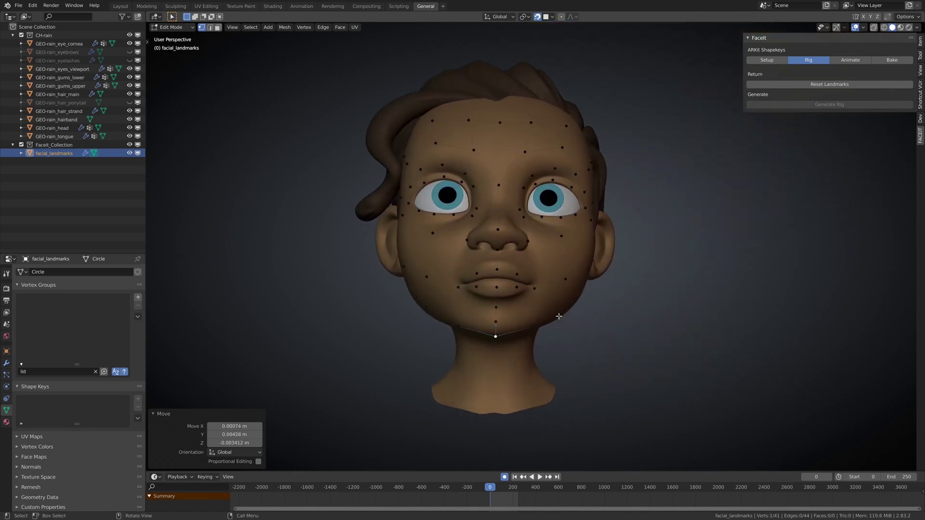
pyautogui.click(830, 104)
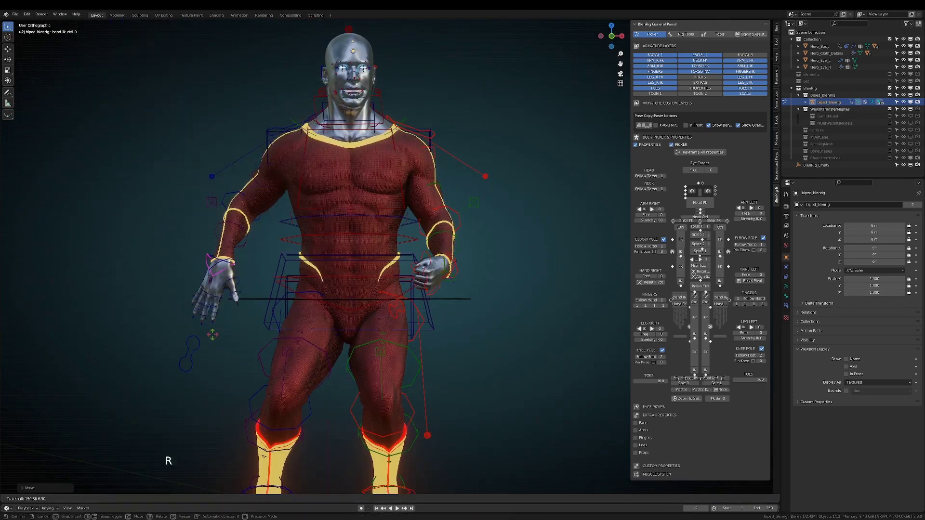
# Move the hero's right-foot sole control and rotate the leg control.
pyautogui.press('g')
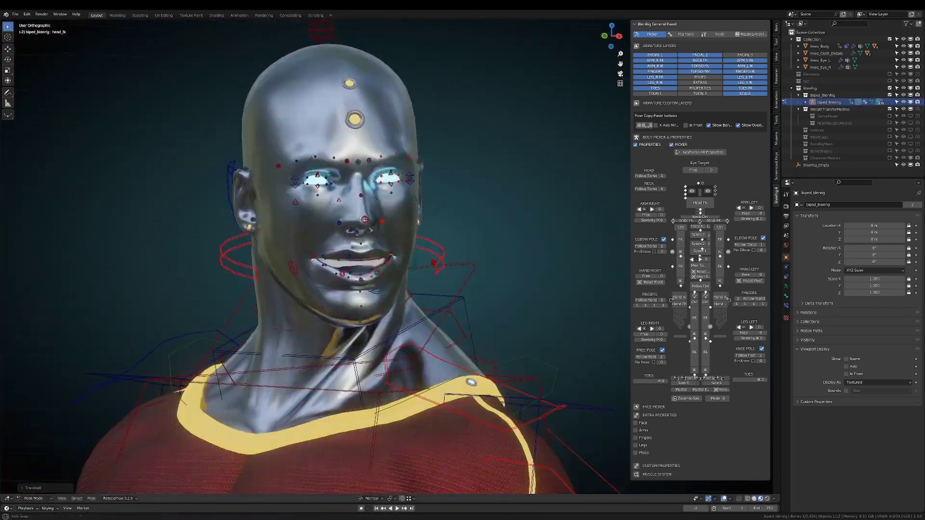
pyautogui.press('g')
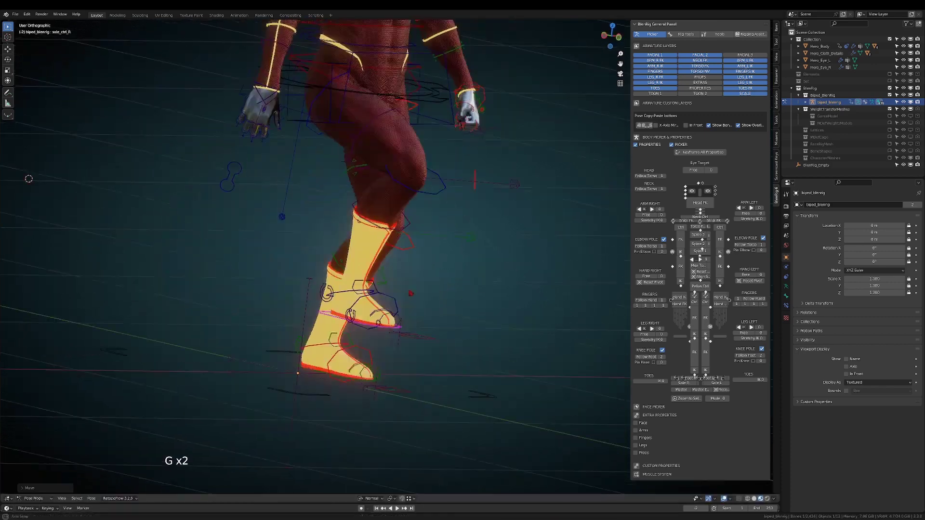
pyautogui.press('r')
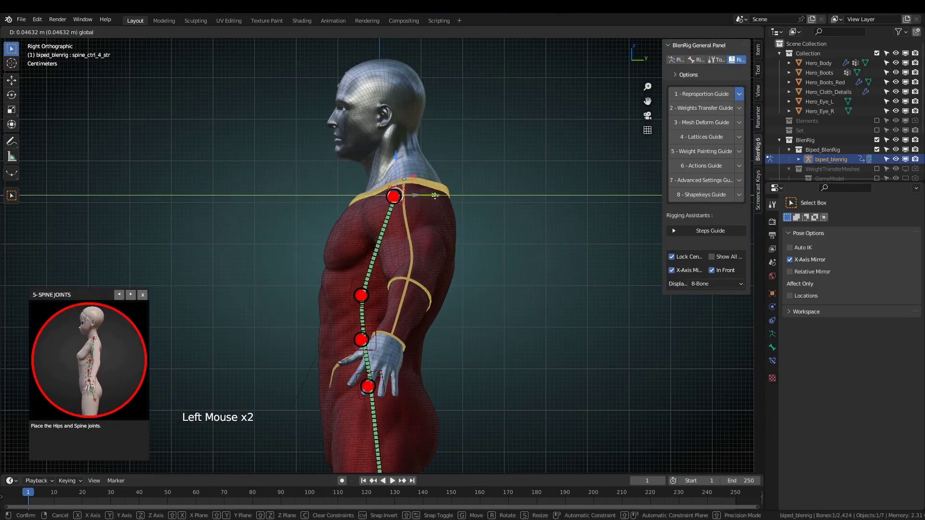
# Advance the BlenRig guide to the spine curvature step and rotate a foot-roll bone.
pyautogui.click(131, 295)
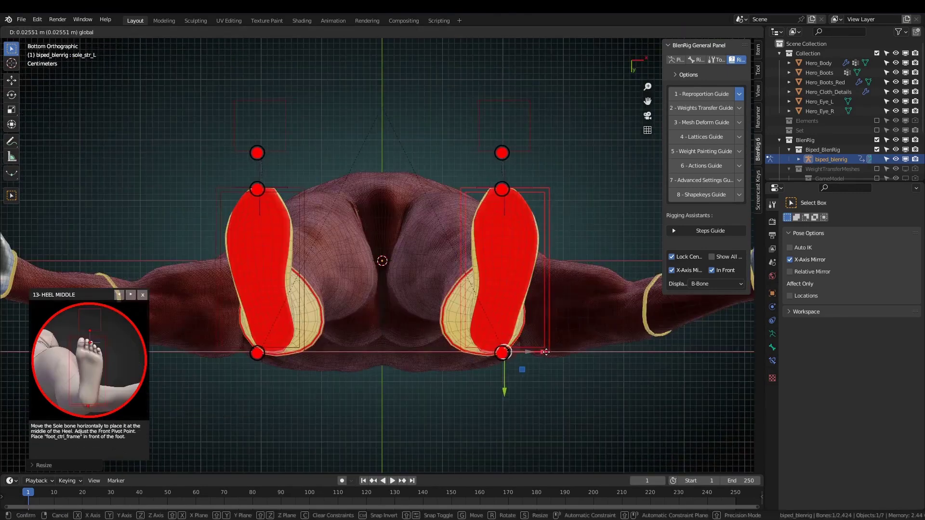
pyautogui.press('r')
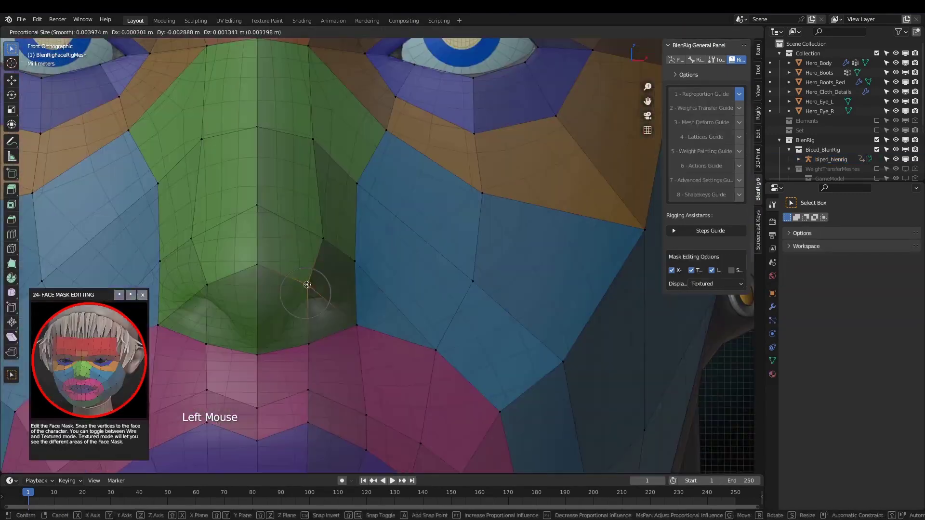
pyautogui.scroll(-2, 496, 227)
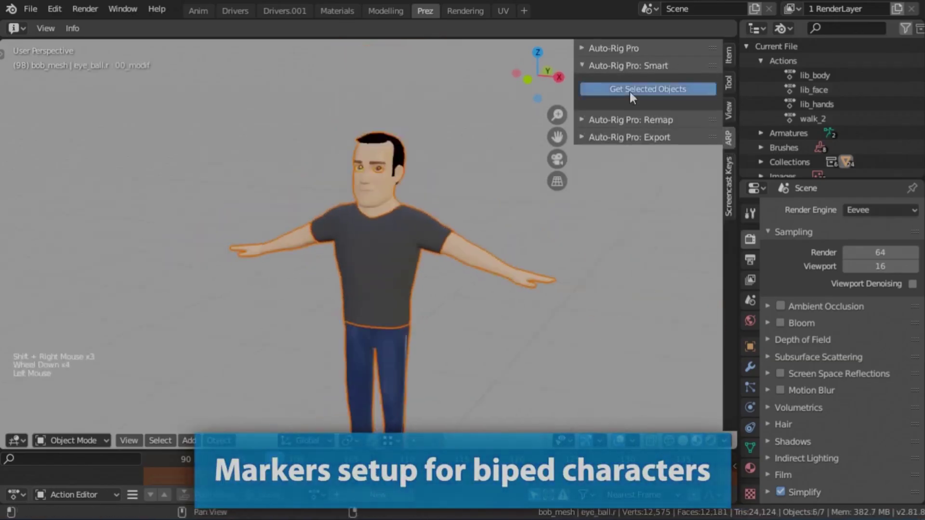
# Place the body markers, including the spine root, and move the chin and eye marker loops.
pyautogui.click(629, 90)
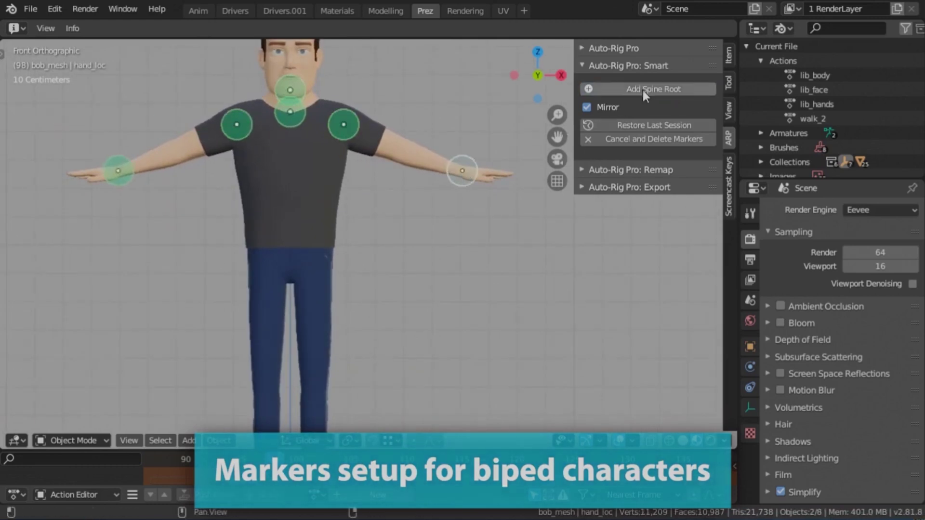
pyautogui.click(643, 91)
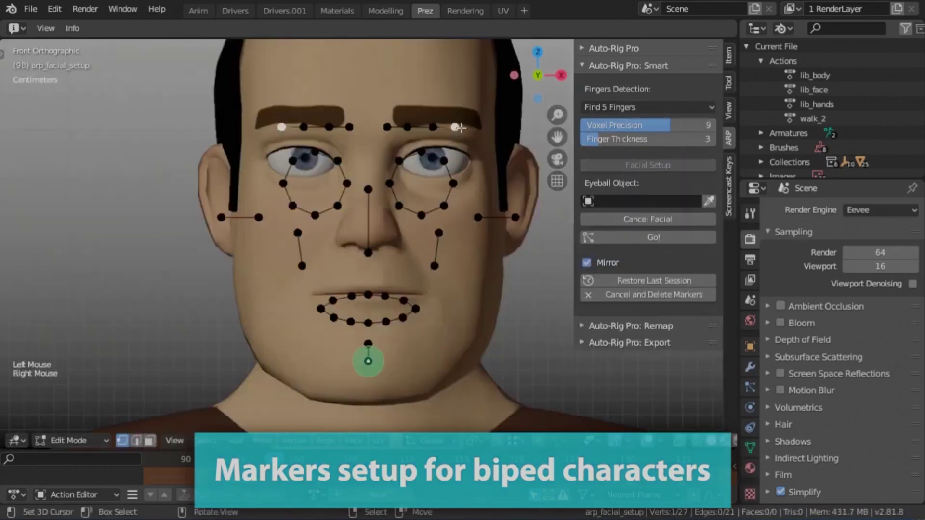
pyautogui.press('g')
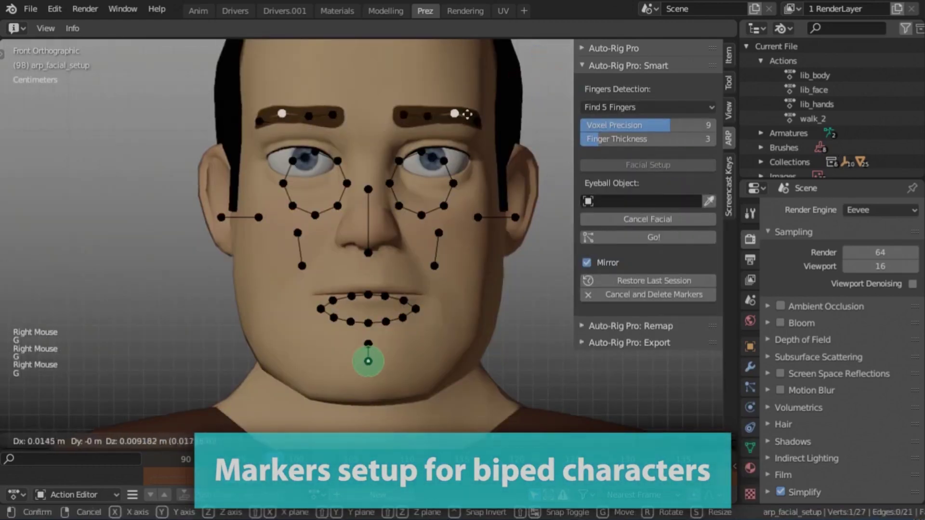
pyautogui.press('g')
pyautogui.rightClick(467, 114)
pyautogui.press('l')
pyautogui.press('g')
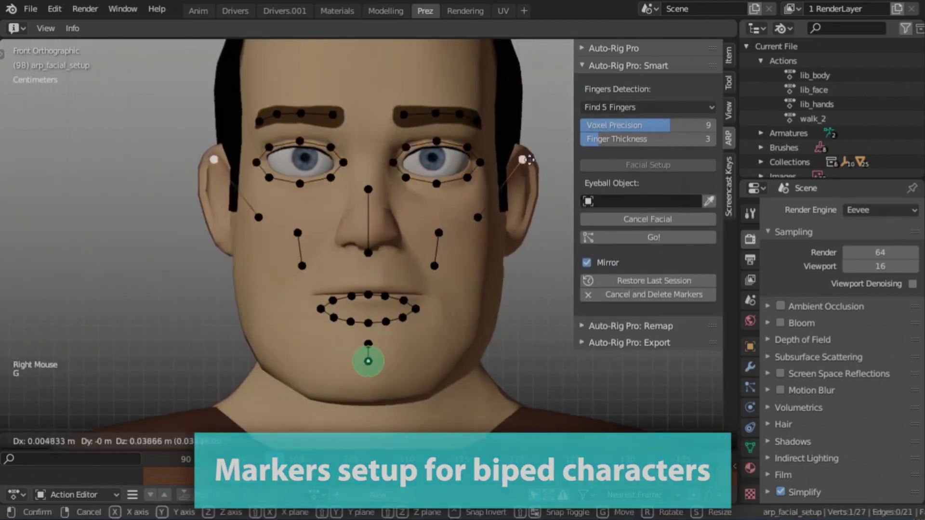
pyautogui.click(467, 266)
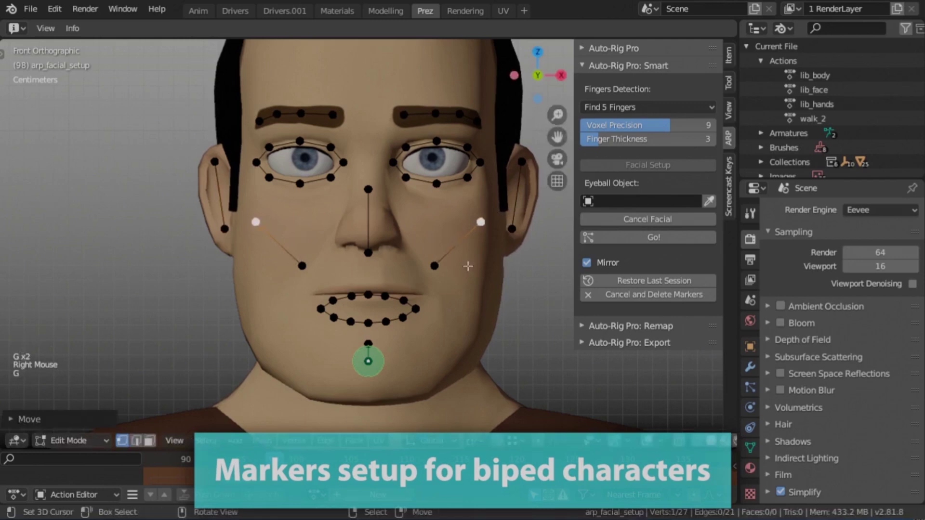
# Flatten the mouth markers onto the lip line and set eye_ball.l as the eyeball object.
pyautogui.press('l')
pyautogui.press('Tab')
pyautogui.rightClick(433, 155)
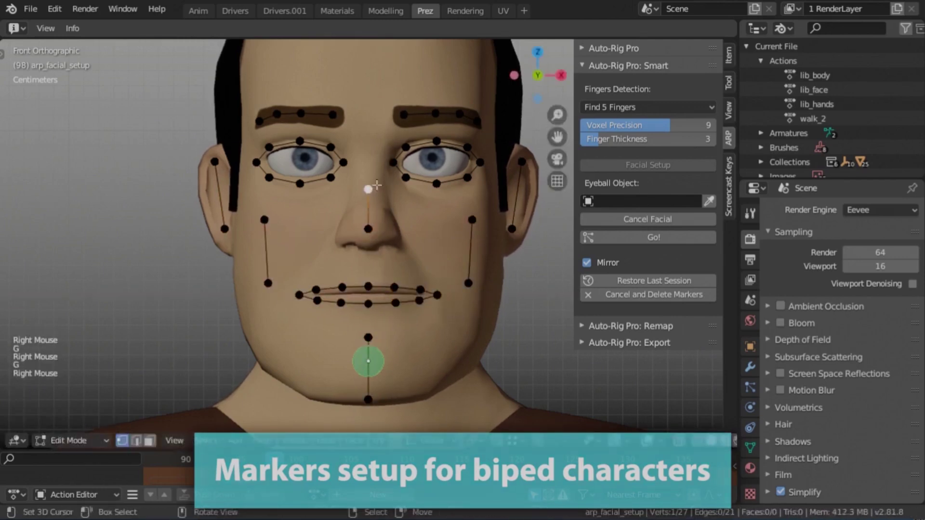
pyautogui.click(648, 237)
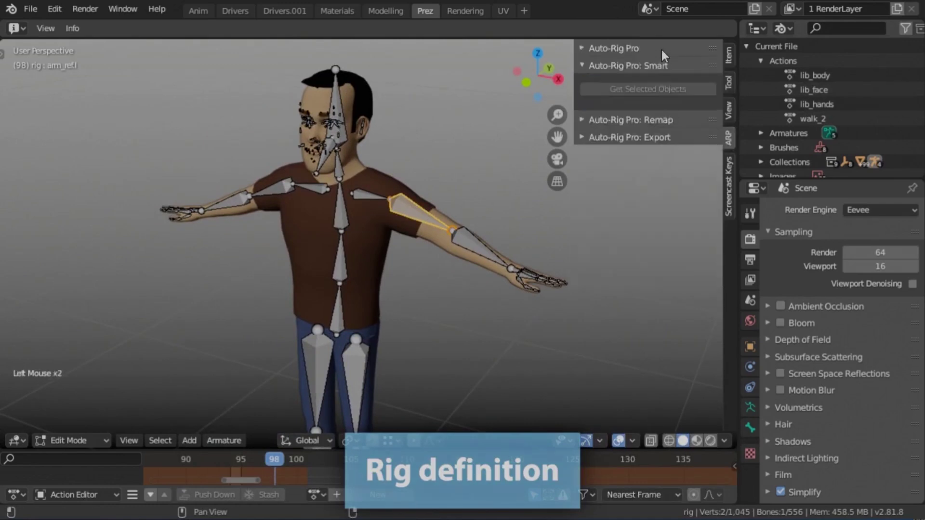
# Apply limb options for the spine and the left leg in the Auto-Rig Pro rig settings.
pyautogui.click(660, 48)
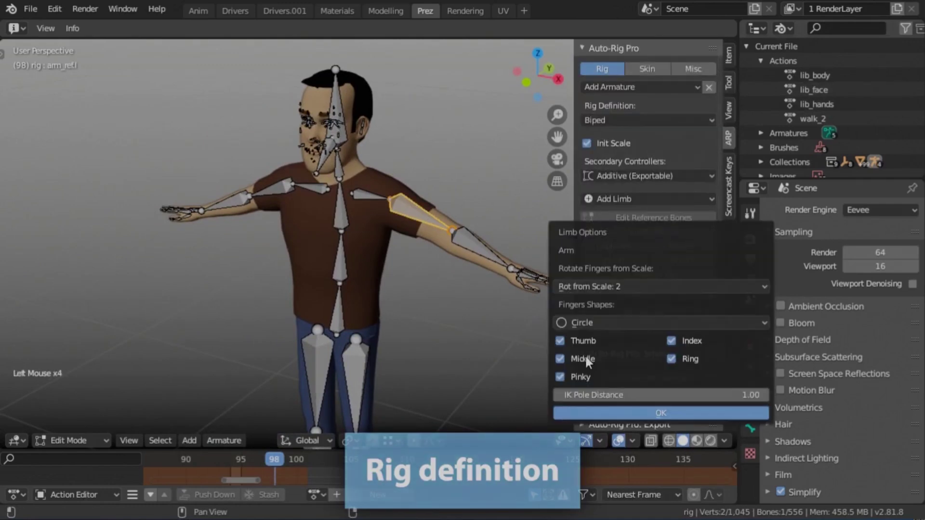
pyautogui.click(339, 217)
pyautogui.click(648, 199)
pyautogui.click(665, 231)
pyautogui.click(664, 307)
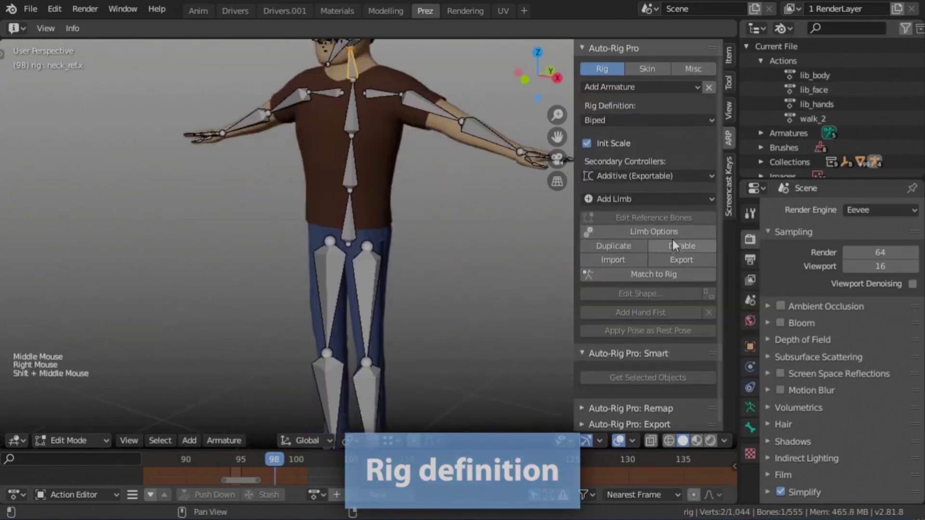
pyautogui.click(673, 239)
pyautogui.click(677, 358)
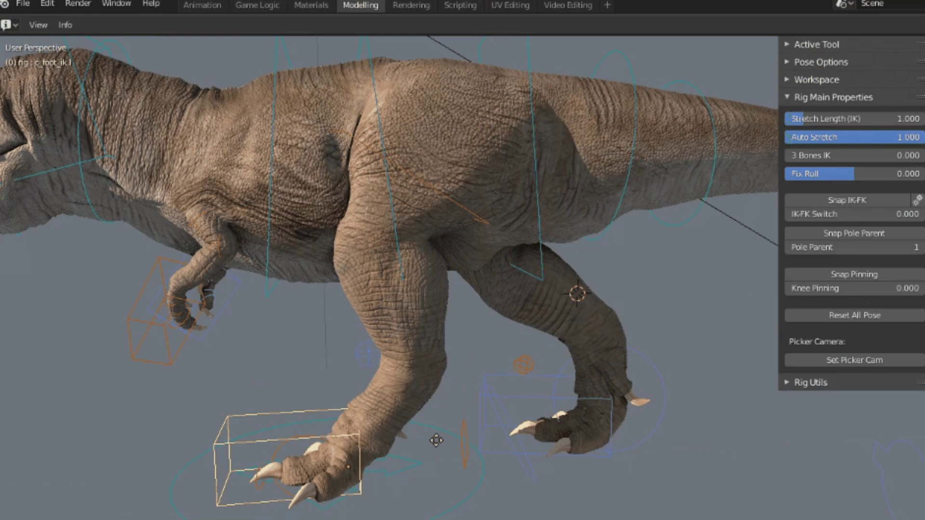
# Move the T-rex foot IK control, then return the leg to its pose.
pyautogui.moveTo(435, 439); pyautogui.dragTo(433, 410)
pyautogui.press('g')
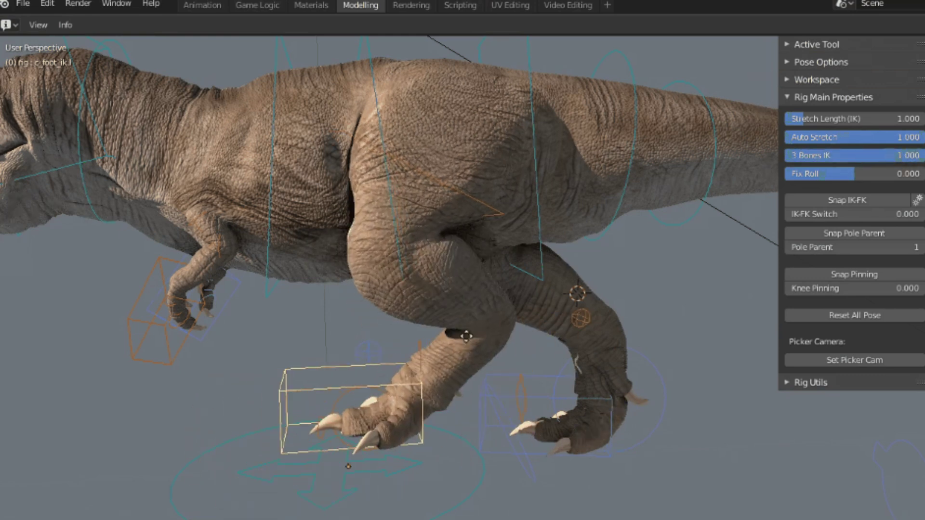
pyautogui.press('Escape')
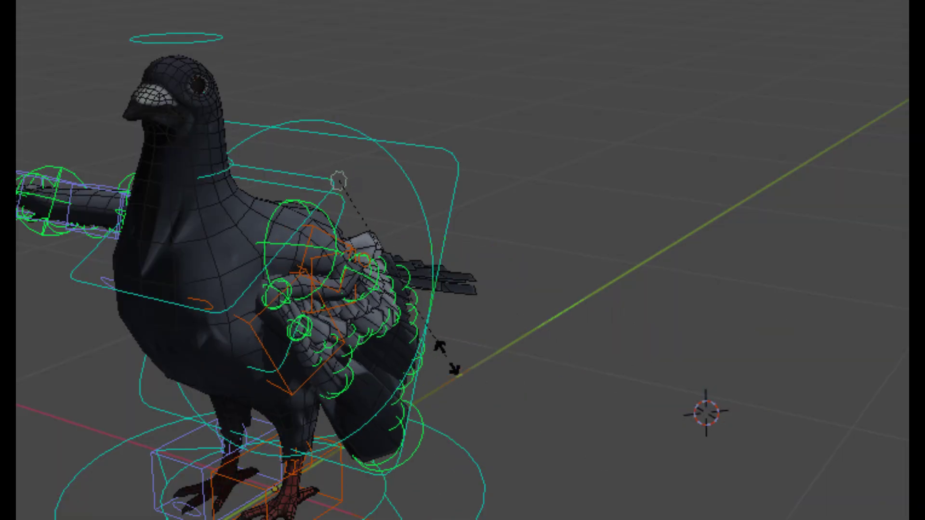
# Fold the pigeon's wing by scaling its control, then reset it to fully spread.
pyautogui.click(443, 339)
pyautogui.press('s')
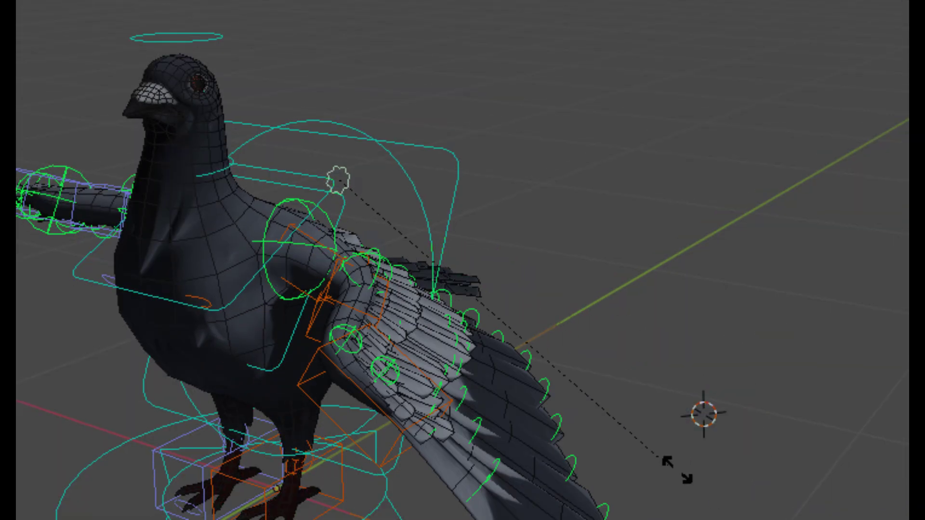
pyautogui.press('Escape')
pyautogui.hotkey('alt', 's')
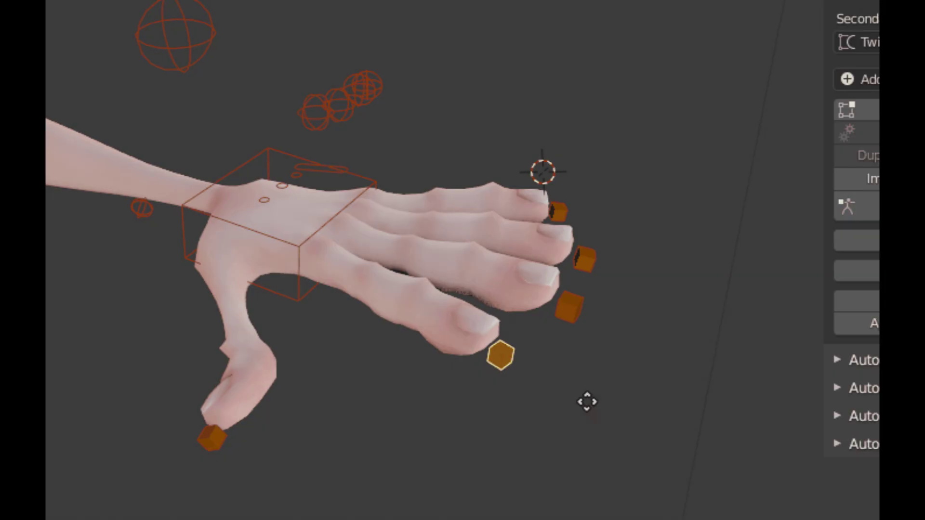
# Select fingertip and wrist controls, then pull a rope control to reshape its loop.
pyautogui.click(577, 311)
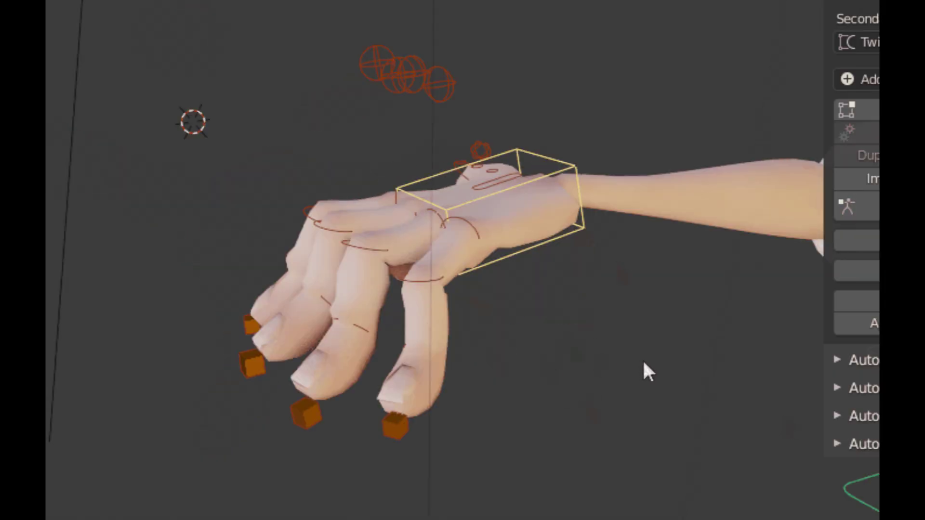
pyautogui.click(620, 378)
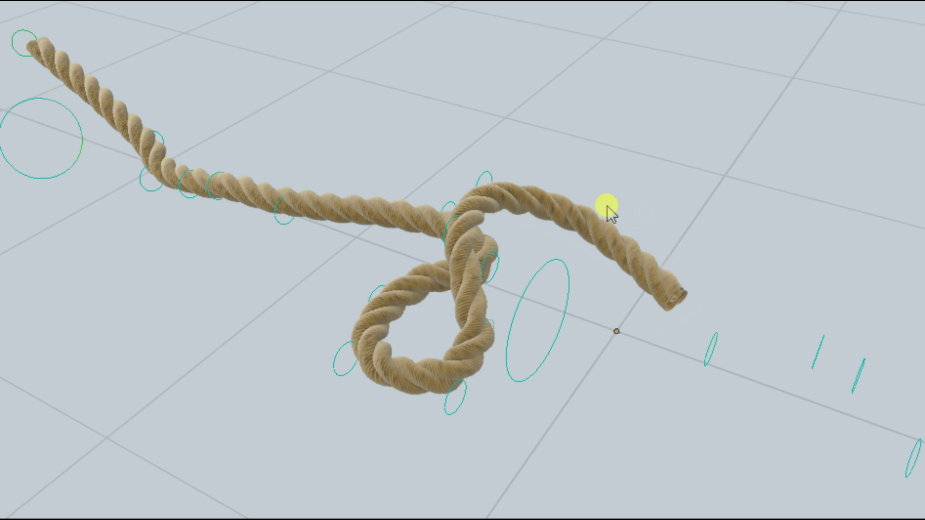
pyautogui.moveTo(343, 364); pyautogui.dragTo(310, 367)
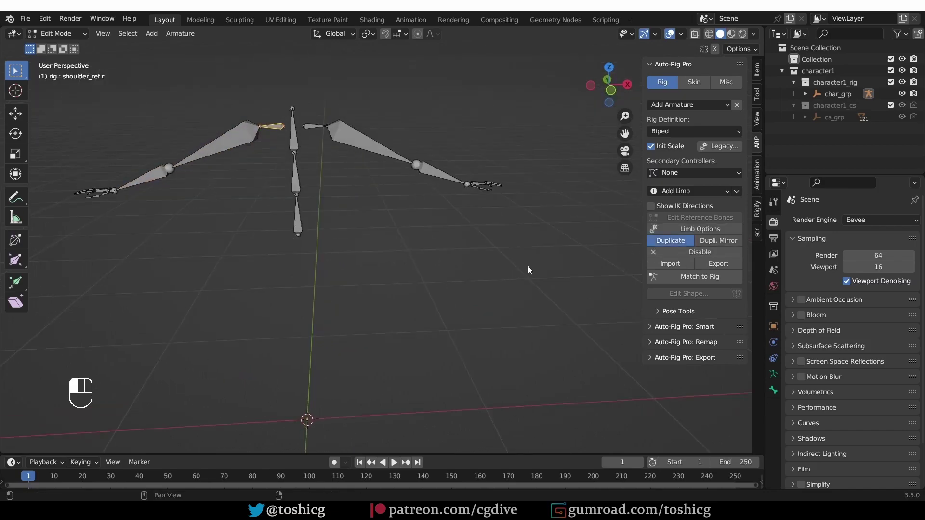
# View the armature from the right side, rotate the thigh bone, and orbit around the rig.
pyautogui.press('KP_3')
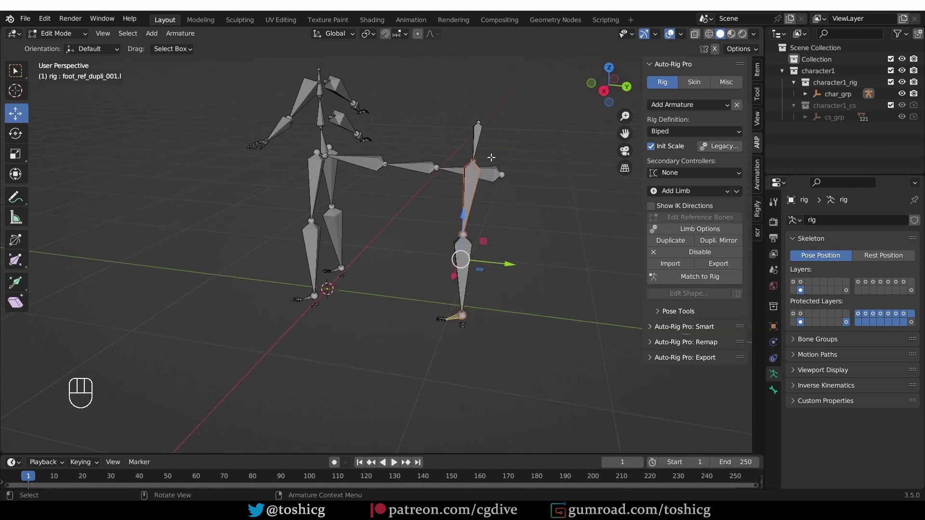
pyautogui.press('KP_3')
pyautogui.click(533, 191)
pyautogui.moveTo(533, 191); pyautogui.dragTo(495, 183, button='middle')
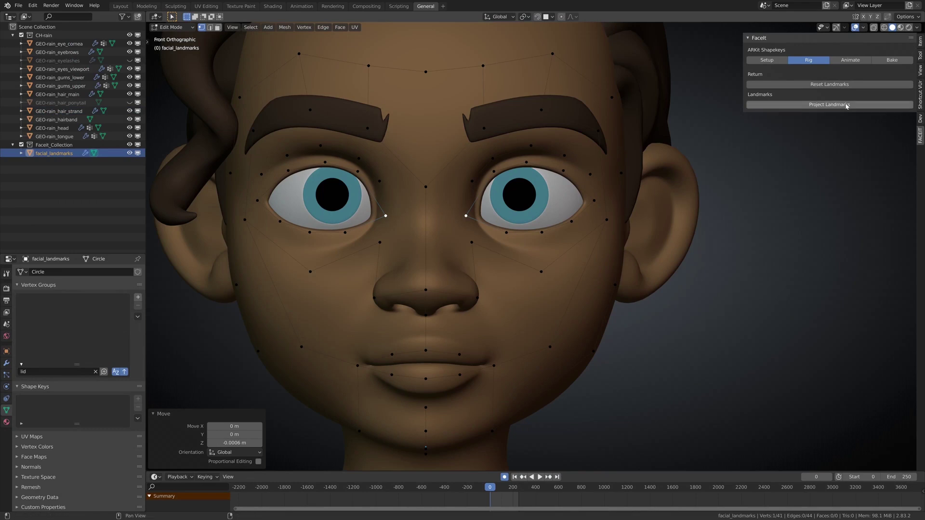
# Project the Faceit landmarks onto the girl's face.
pyautogui.click(846, 105)
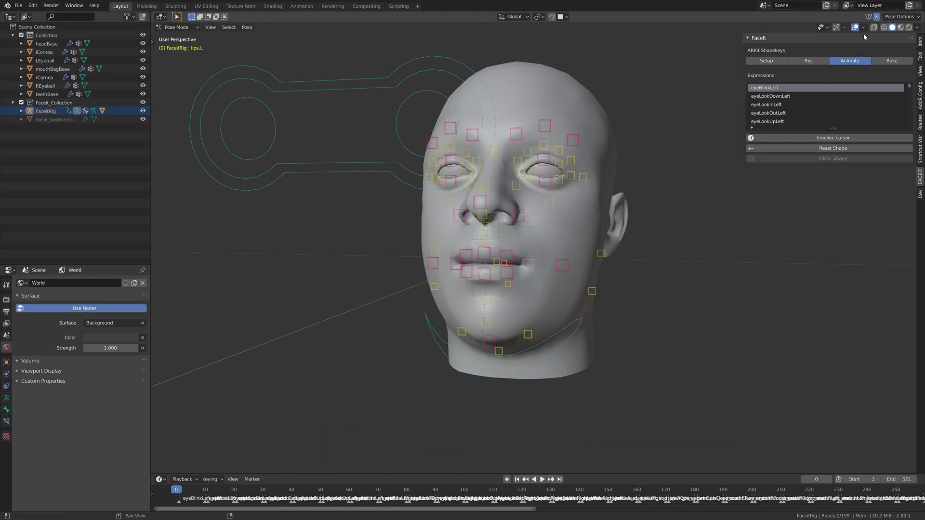
# Switch to material preview and preview the jawOpen and mouthRight expressions on the head.
pyautogui.click(900, 28)
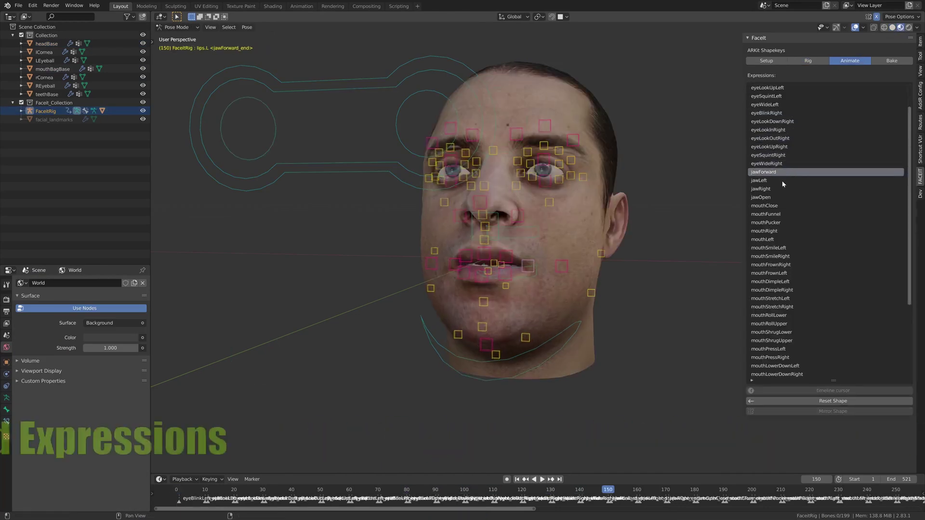
pyautogui.click(783, 198)
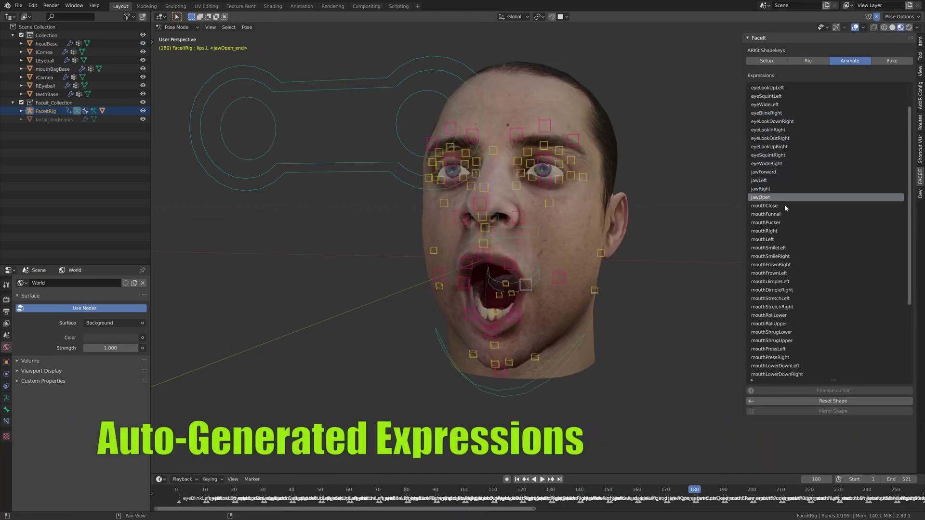
pyautogui.click(786, 231)
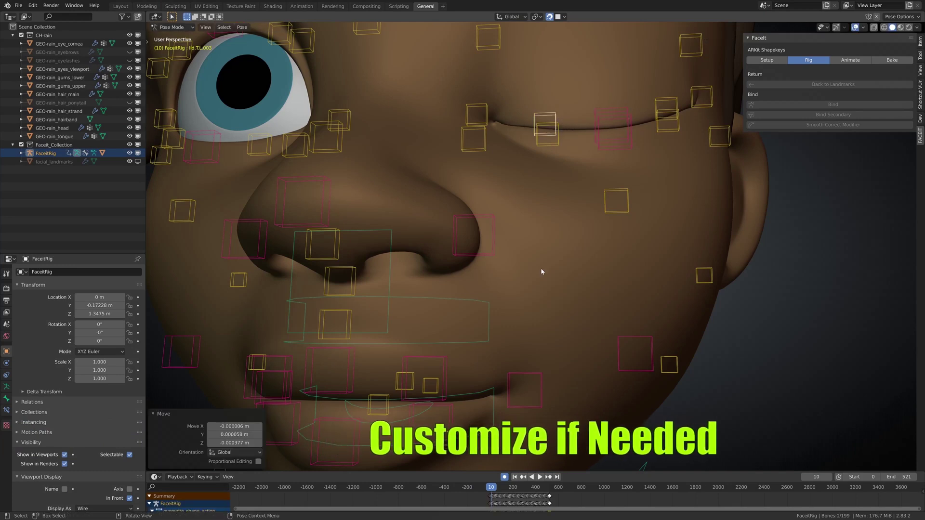
pyautogui.scroll(-5, 545, 339)
# Preview eyeBlinkRight and jawOpen on the cartoon head, then start moving a facial control bone.
pyautogui.click(846, 61)
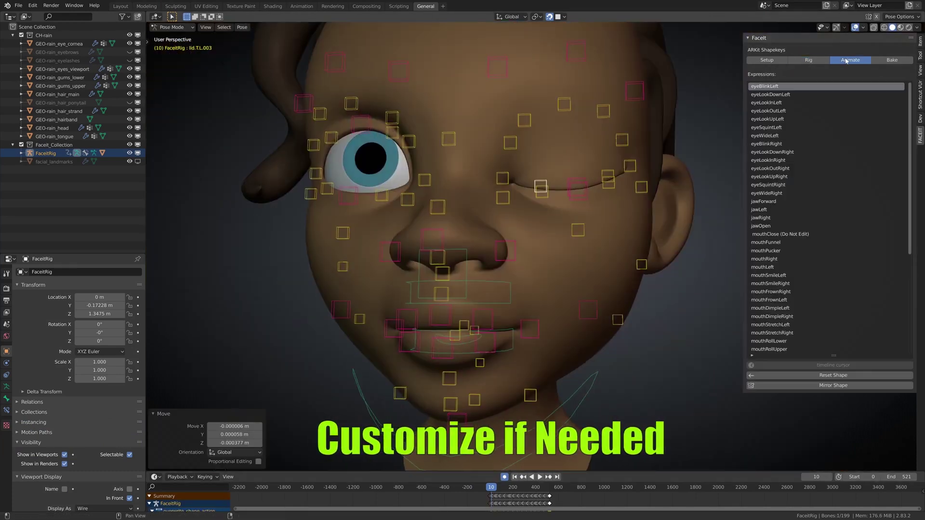
pyautogui.click(833, 385)
pyautogui.moveTo(562, 306); pyautogui.dragTo(618, 334, button='middle')
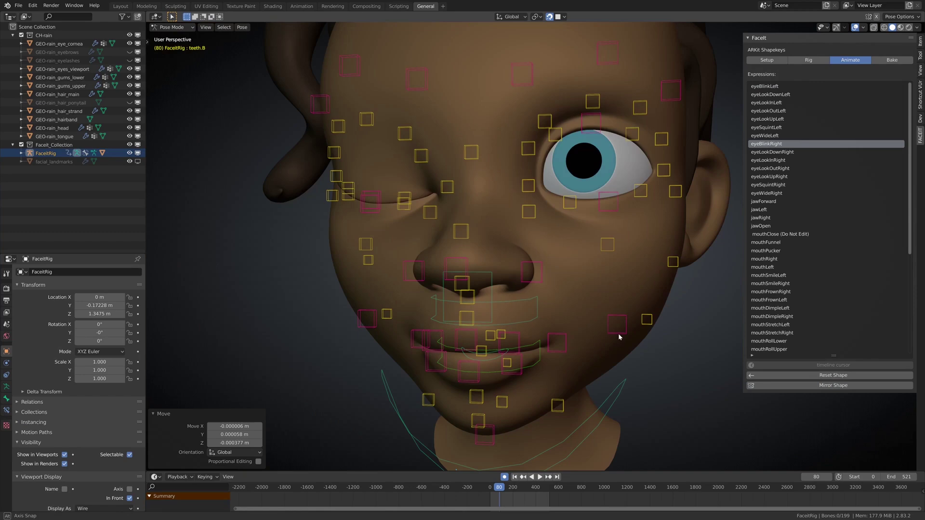
pyautogui.click(790, 94)
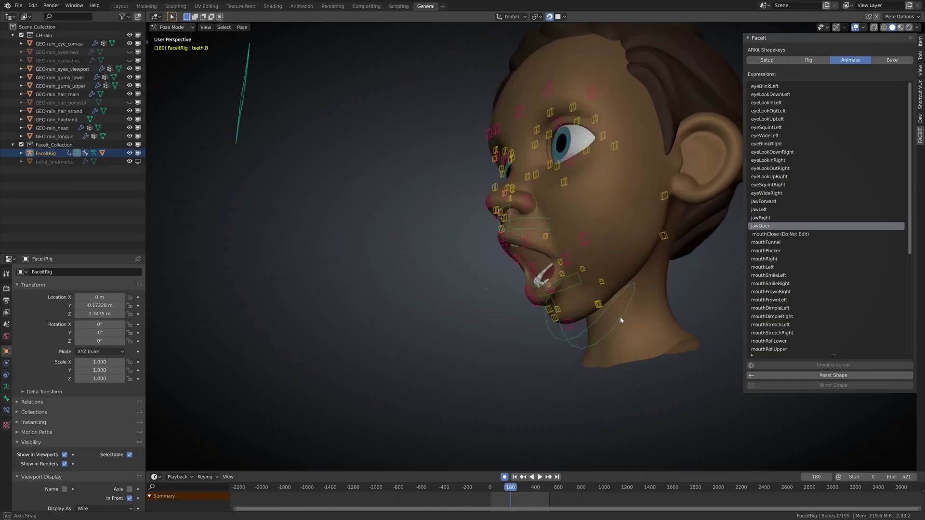
pyautogui.moveTo(614, 319); pyautogui.dragTo(733, 171, button='middle')
pyautogui.press('g')
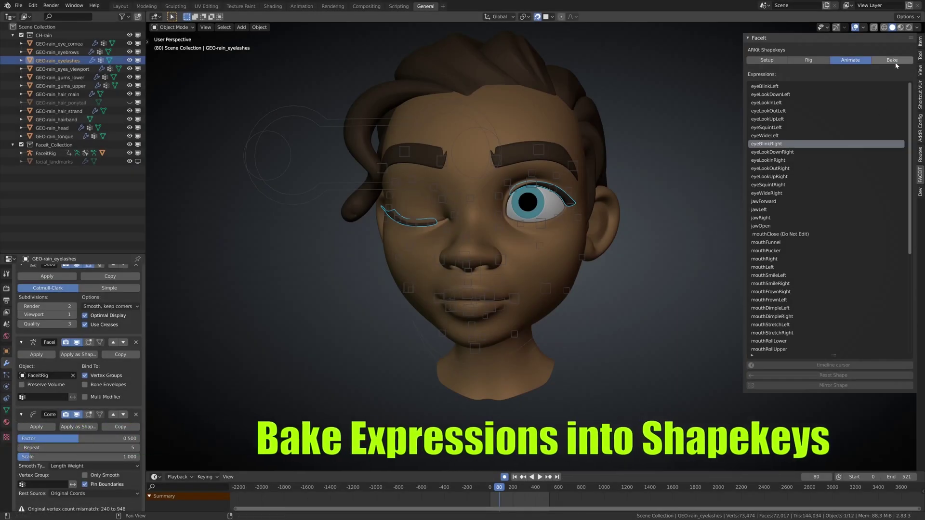
# Bake the expressions into ARKit shape keys and reorder the shape keys.
pyautogui.click(892, 61)
pyautogui.click(868, 97)
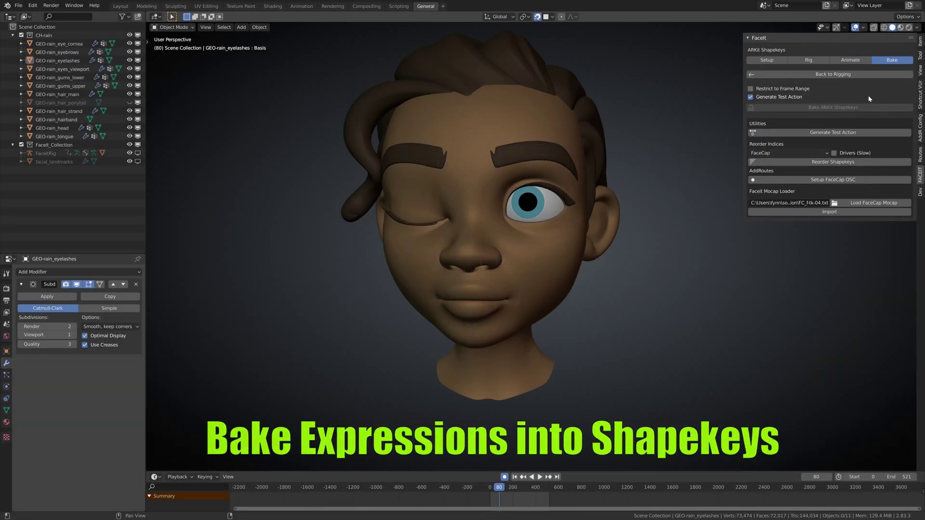
pyautogui.click(813, 153)
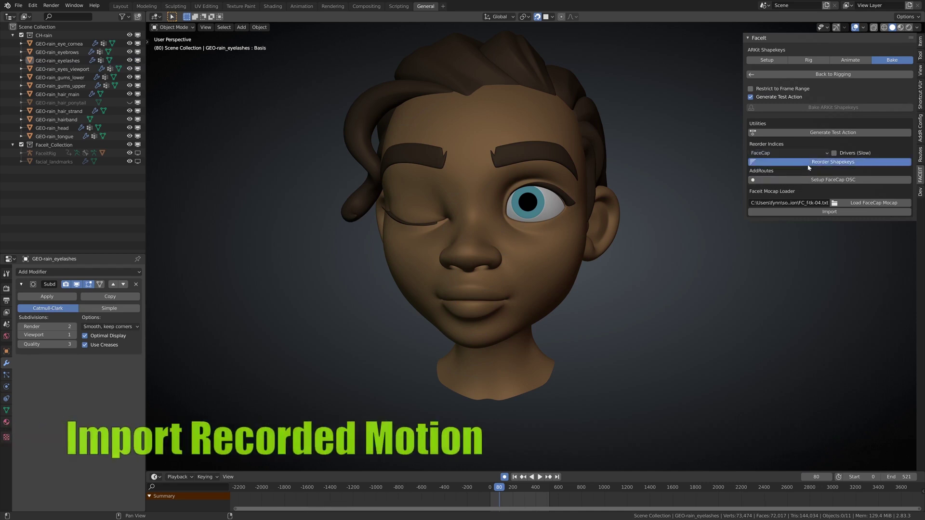
# Switch to material preview shading and play the facial animation on the cartoon head.
pyautogui.click(6, 288)
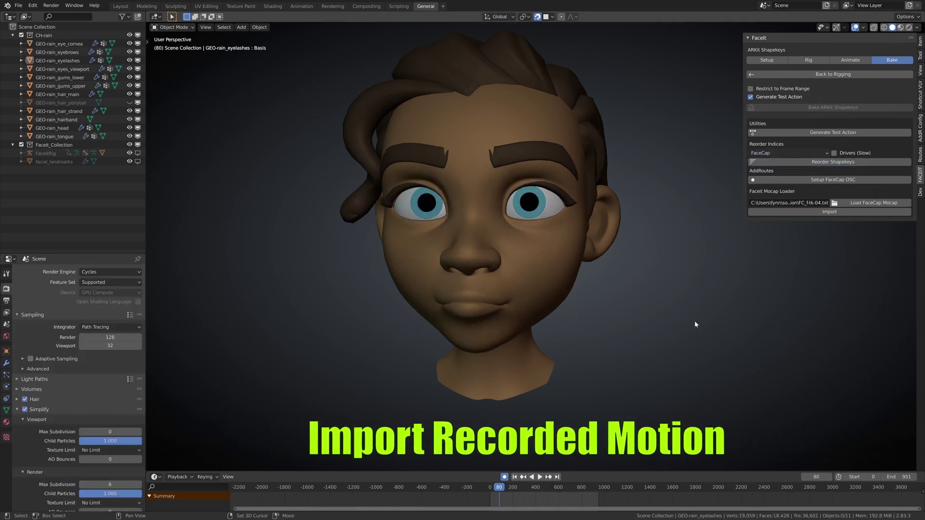
pyautogui.hotkey('shift', 'Left')
pyautogui.press('space')
pyautogui.press('z')
pyautogui.click(624, 356)
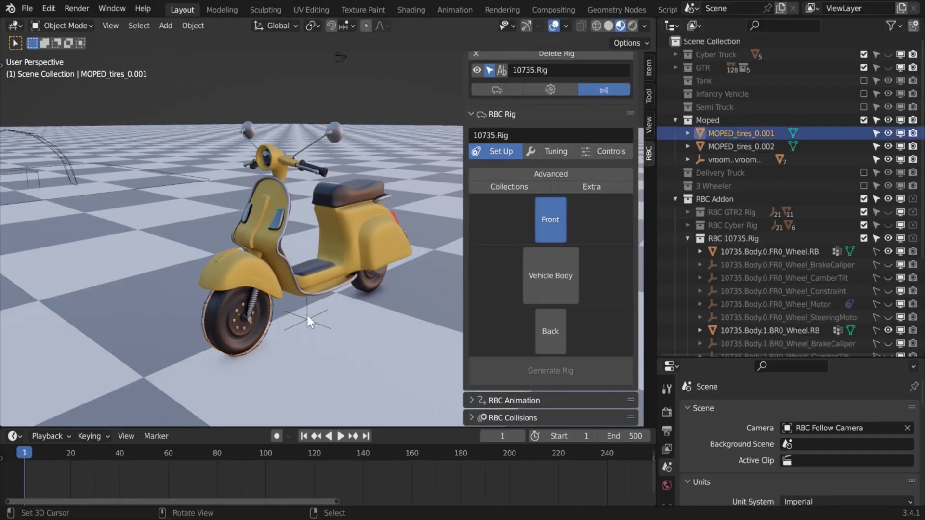
# Set the moped body and play its simulation, then select the truck's rear axles and add a hitch.
pyautogui.click(295, 260)
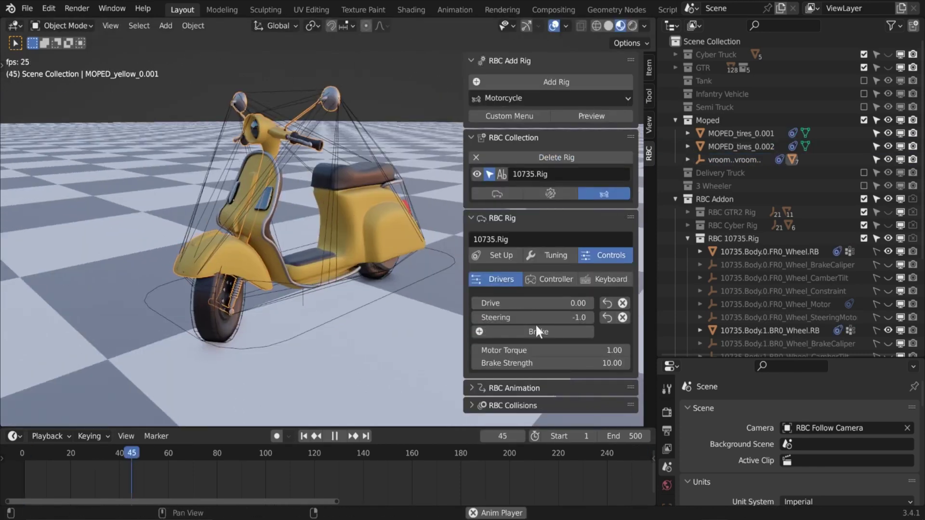
pyautogui.press('Up')
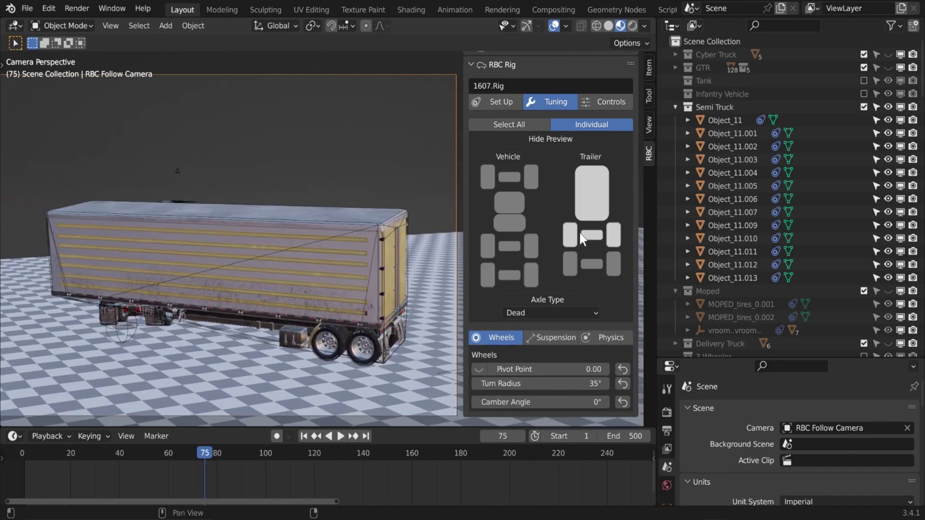
pyautogui.click(530, 277)
pyautogui.click(571, 263)
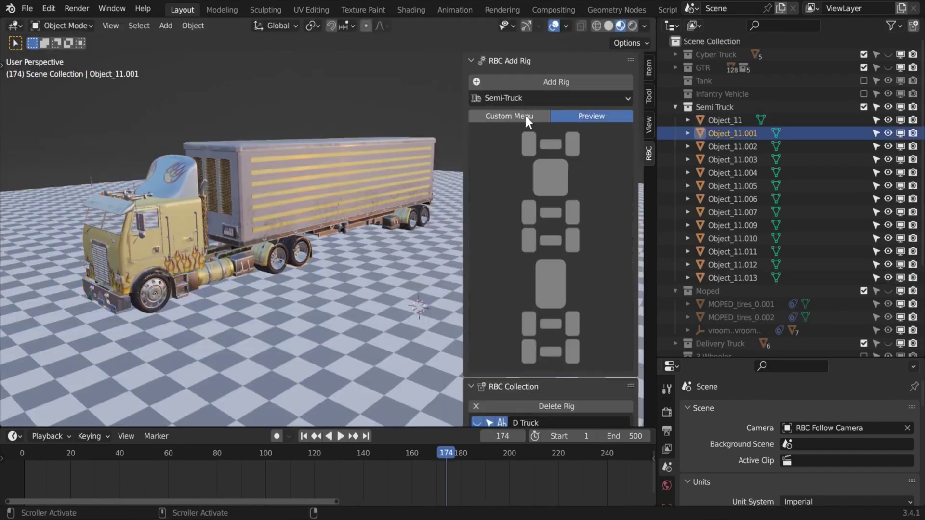
pyautogui.click(524, 114)
pyautogui.click(584, 82)
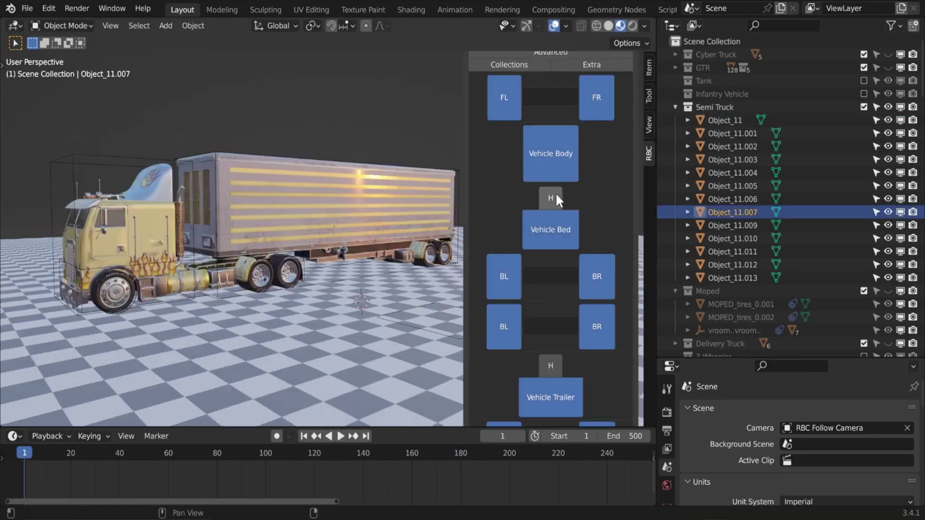
pyautogui.click(553, 198)
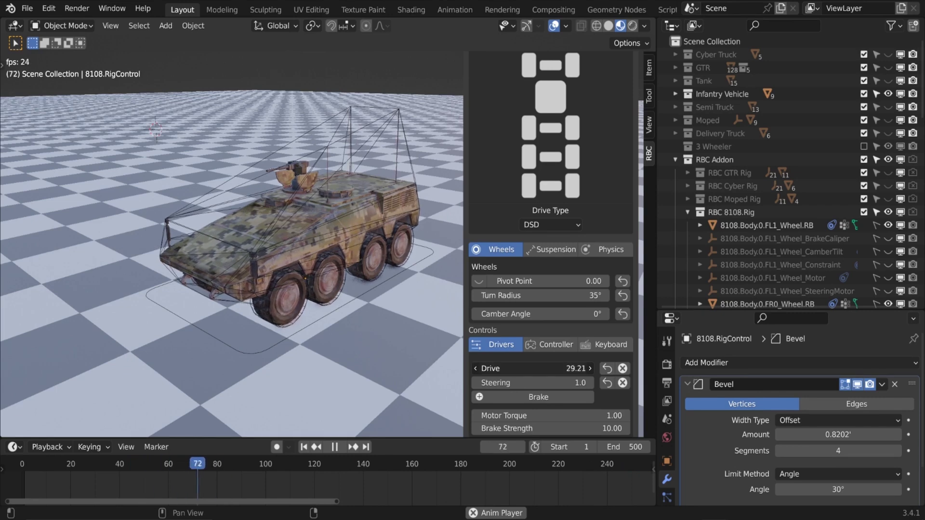
# Drag RBC motor torque to 2.00 and tire friction to 0.28, then set steering -0.9 and world speed 0.2.
pyautogui.scroll(-2, 549, 368)
pyautogui.moveTo(550, 385); pyautogui.dragTo(568, 386)
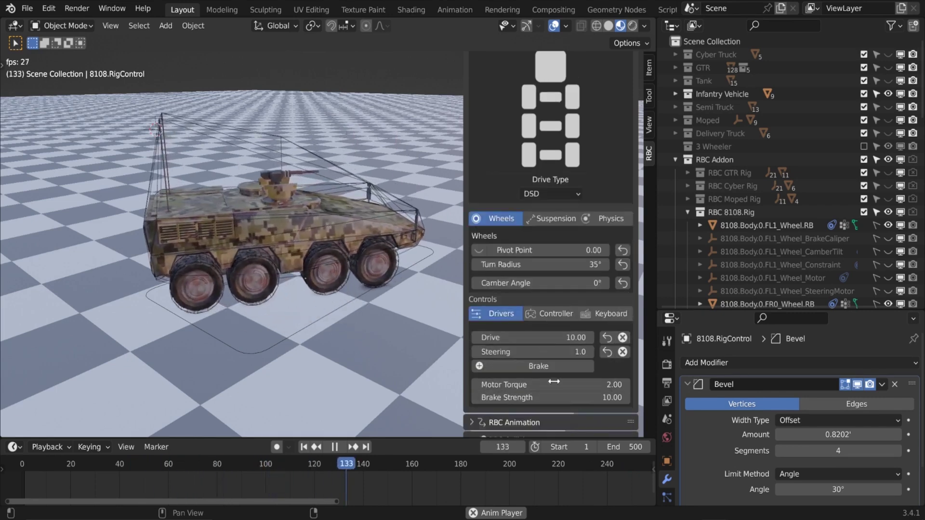
pyautogui.click(605, 219)
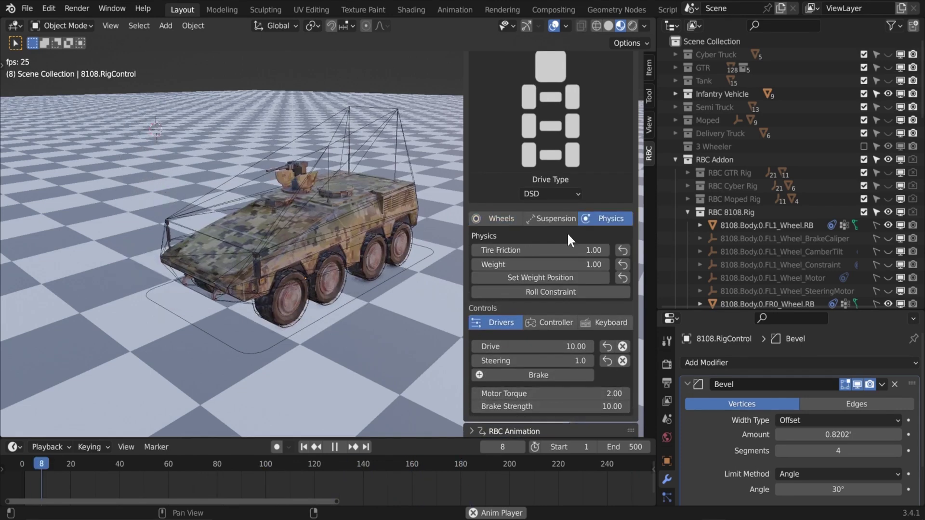
pyautogui.moveTo(566, 251); pyautogui.dragTo(561, 251)
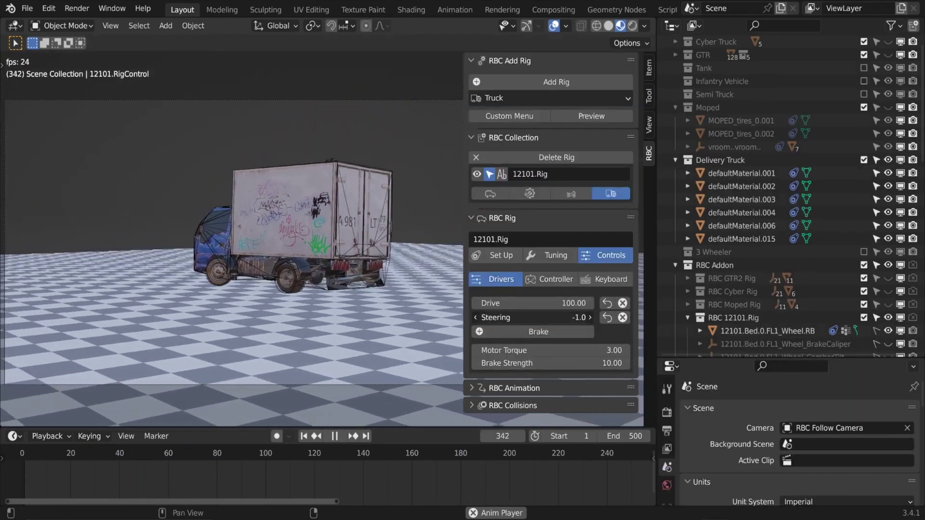
pyautogui.click(590, 317)
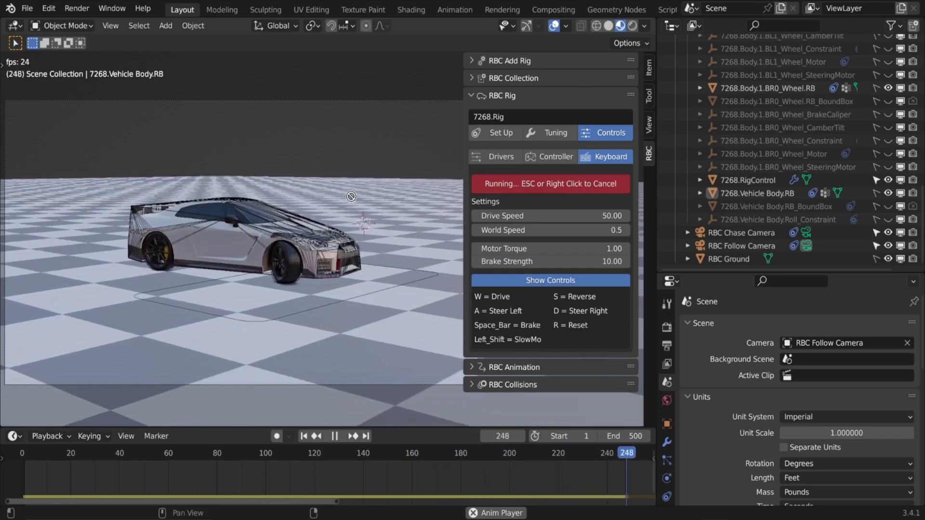
pyautogui.press('shift')
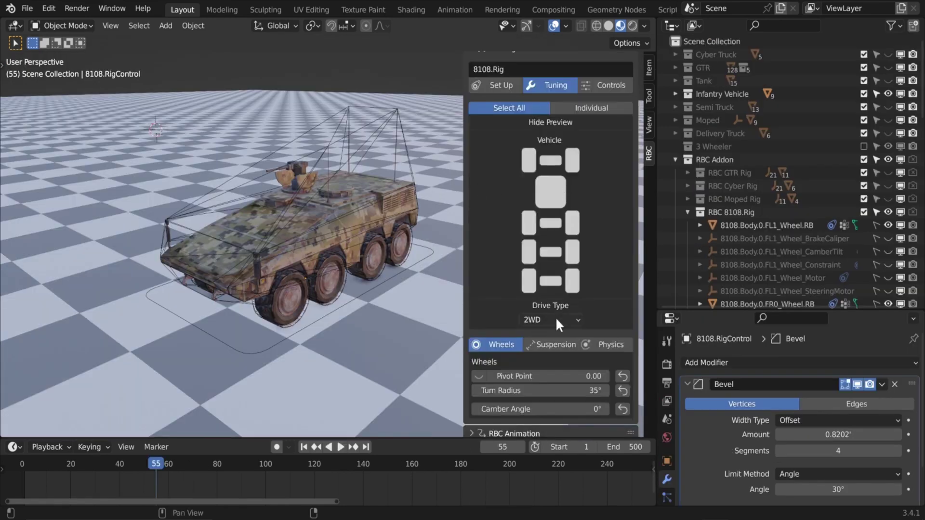
# Switch the eight-wheeled vehicle's RBC drive type from 2WD to DSD.
pyautogui.click(551, 318)
pyautogui.click(606, 85)
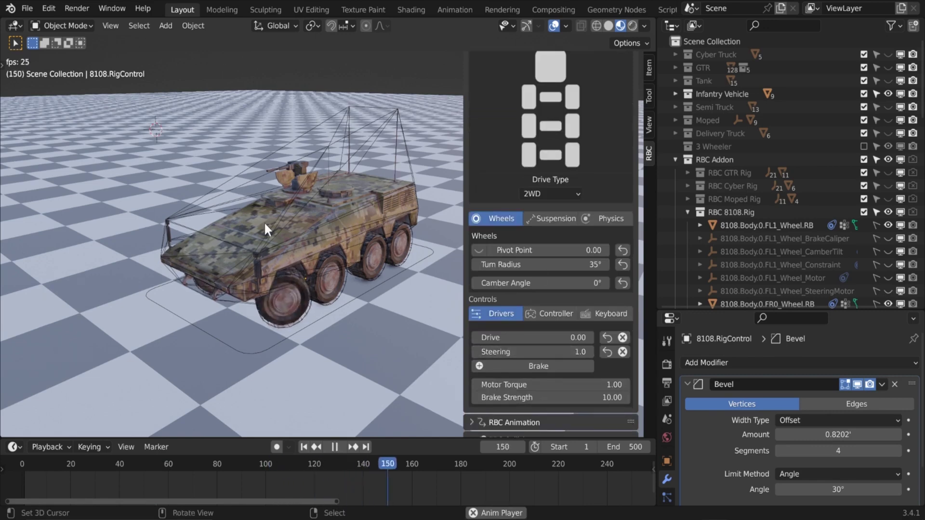
pyautogui.scroll(2, 566, 354)
pyautogui.click(569, 222)
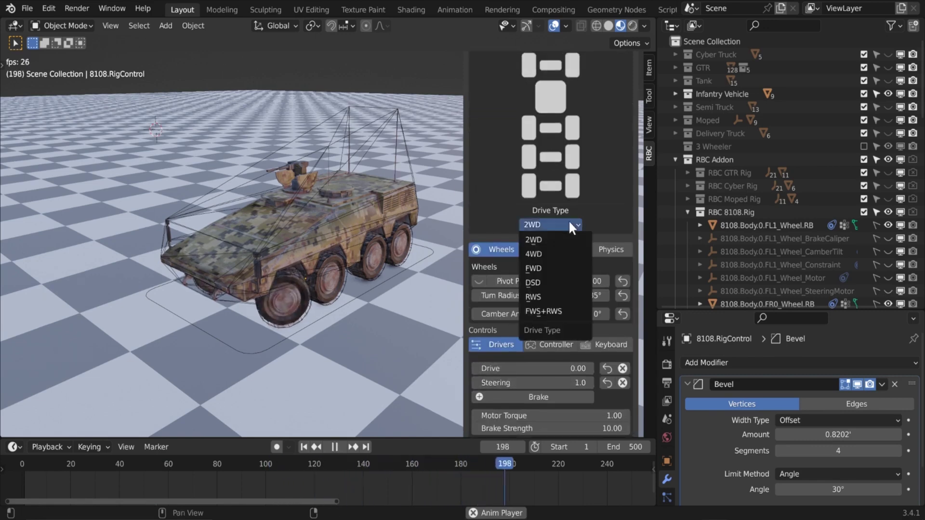
pyautogui.click(550, 277)
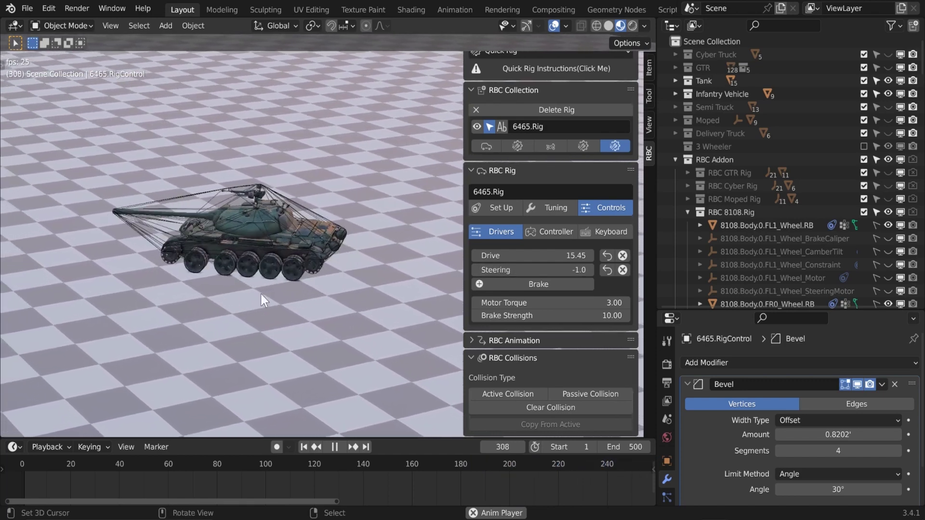
# Reset the tank's steering to zero, then drag it up to 0.5.
pyautogui.click(606, 269)
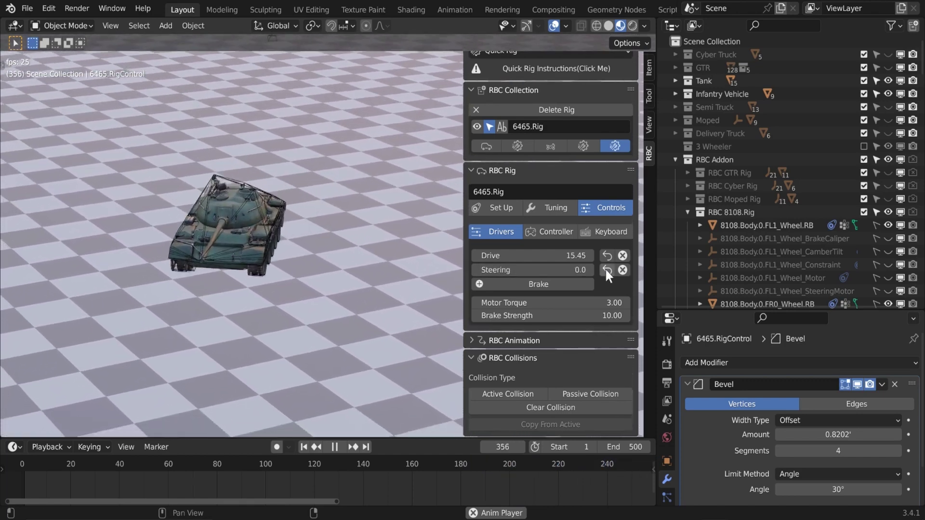
pyautogui.moveTo(539, 270); pyautogui.dragTo(568, 269)
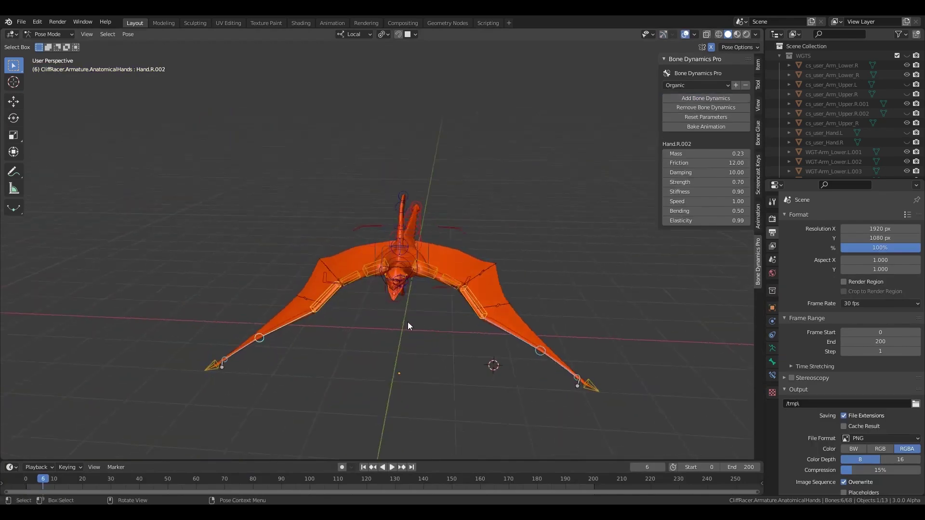
# Play and scrub the caped character's animation with the left collar bone selected.
pyautogui.hotkey('shift', 'alt', 'z')
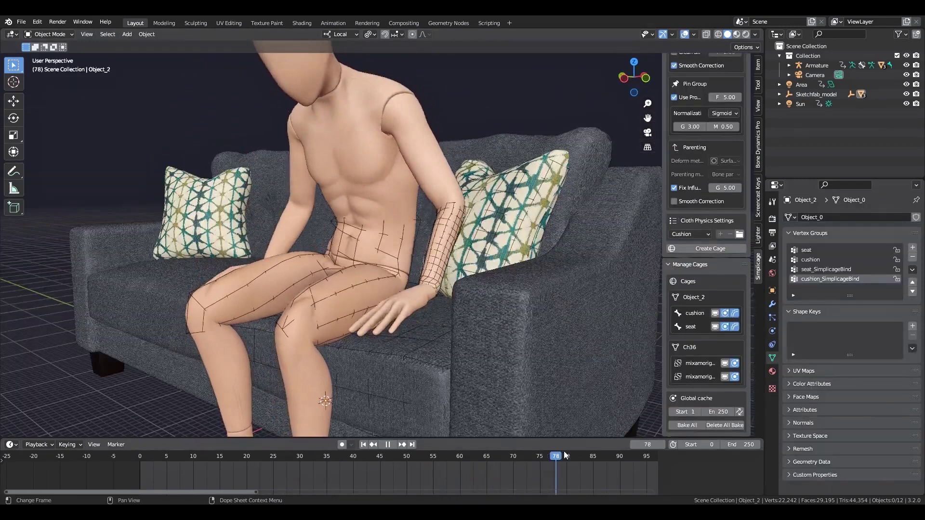
pyautogui.moveTo(566, 455); pyautogui.dragTo(515, 456)
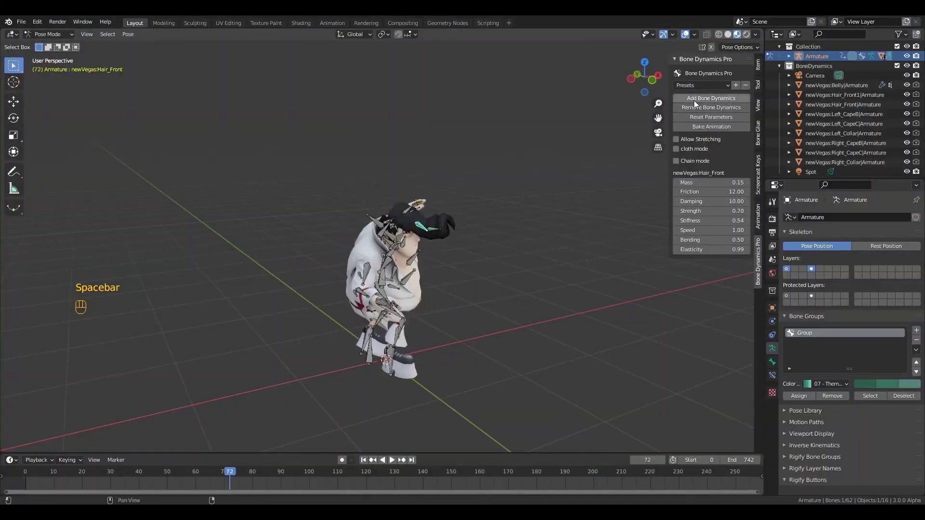
pyautogui.hotkey('shift', 'Left')
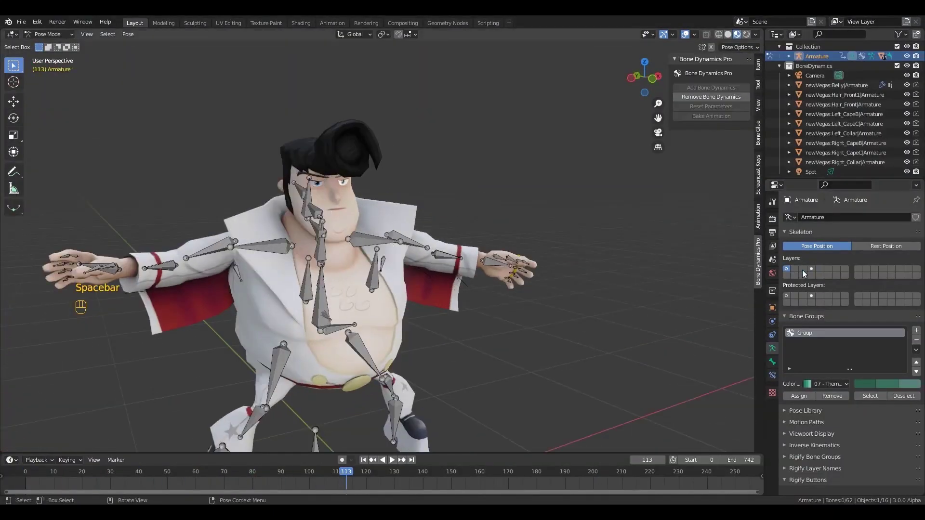
pyautogui.keyDown('shift'); pyautogui.click(267, 257); pyautogui.keyUp('shift')
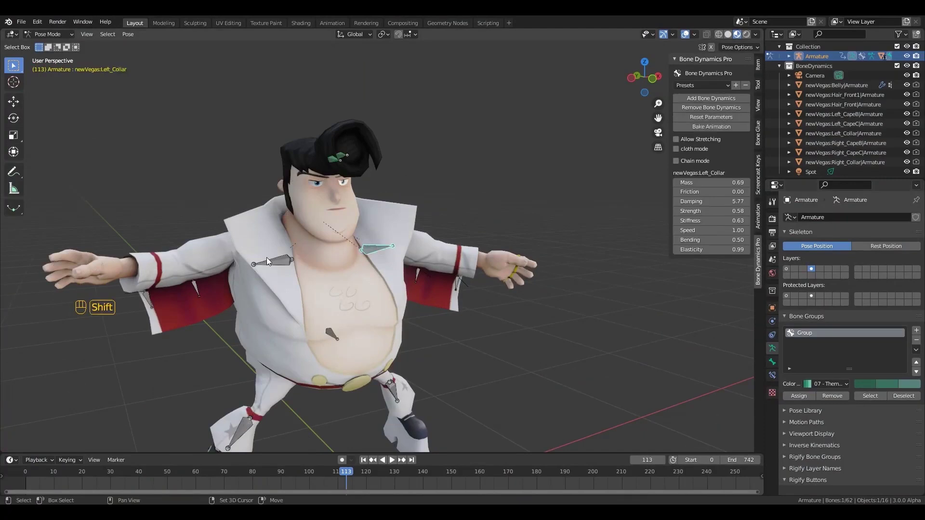
pyautogui.press('space')
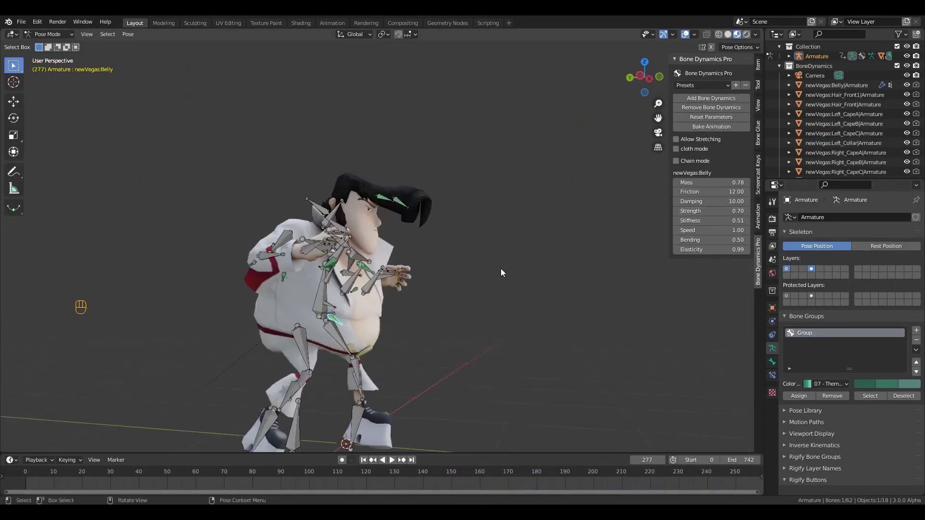
# Rotate the right pant-leg bone and replay from frame 1 with overlays hidden.
pyautogui.press('r')
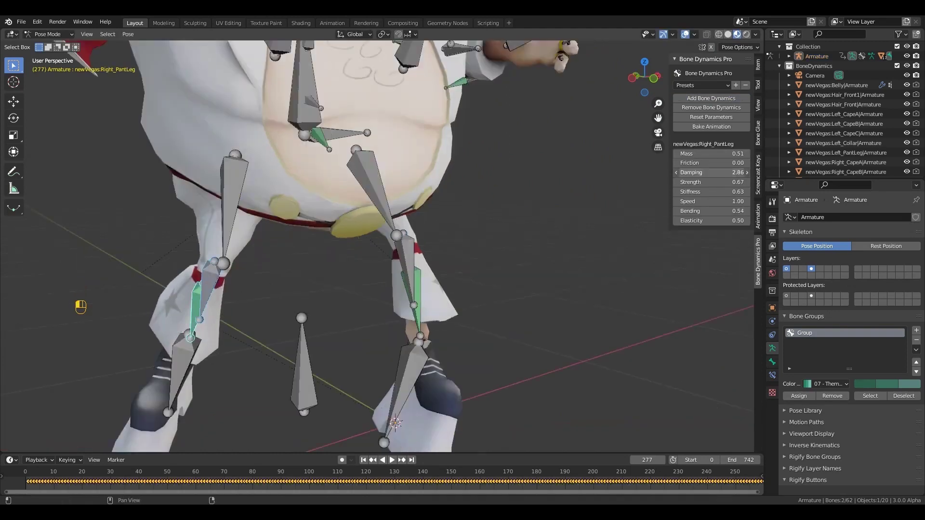
pyautogui.hotkey('shift', 'Left')
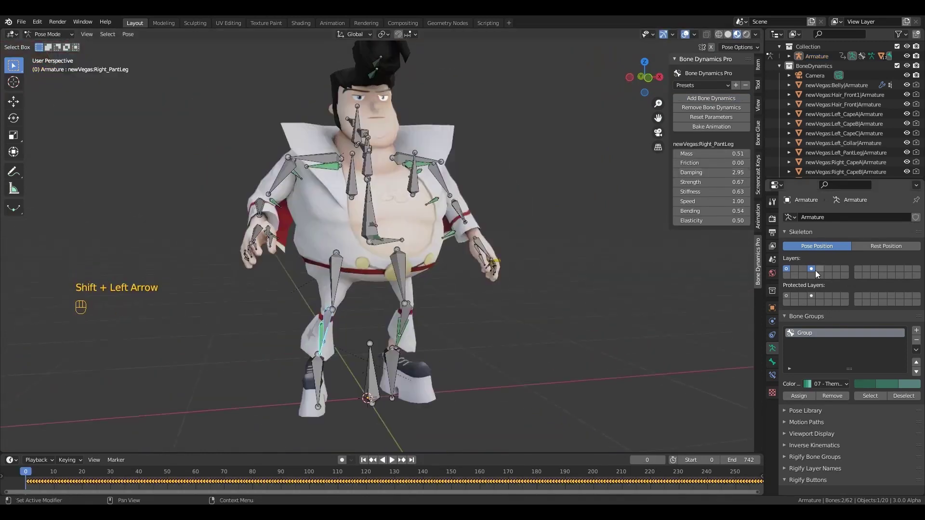
pyautogui.press('space')
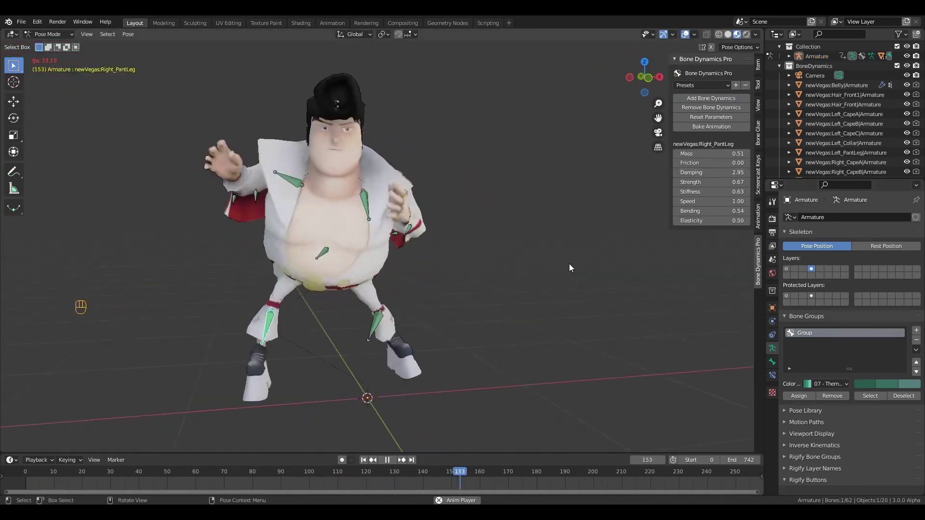
pyautogui.click(685, 34)
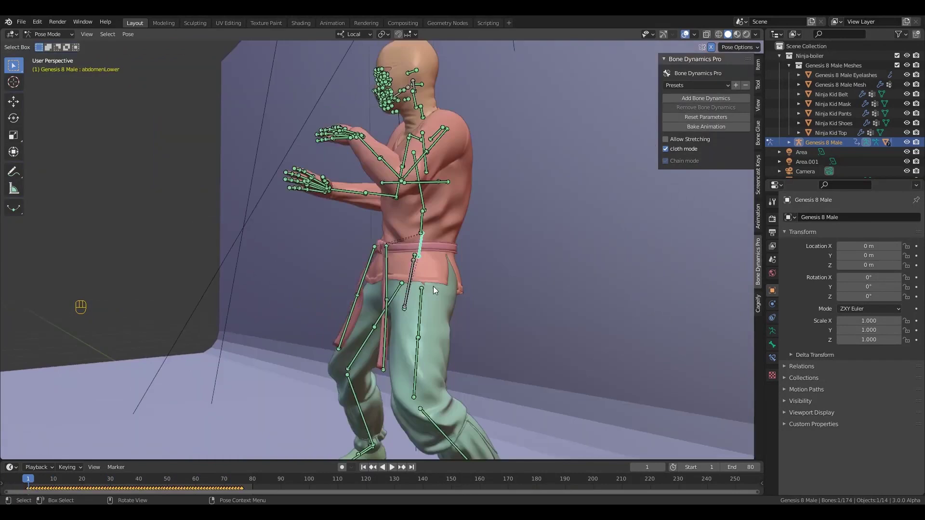
# Stop playback and select the ninja's right thigh bone.
pyautogui.moveTo(433, 286); pyautogui.dragTo(484, 233, button='middle')
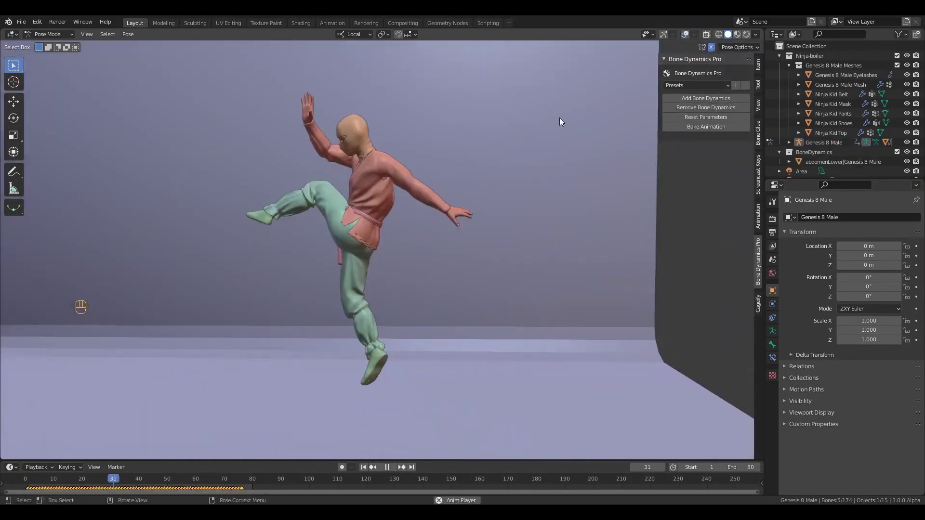
pyautogui.press('space')
pyautogui.hotkey('shift', 'Left')
pyautogui.keyDown('shift'); pyautogui.click(475, 303); pyautogui.keyUp('shift')
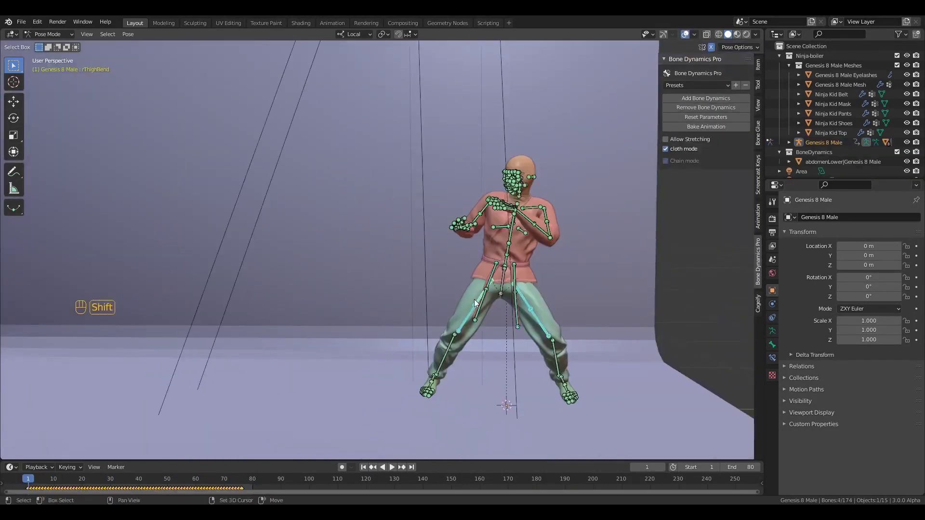
pyautogui.keyDown('shift'); pyautogui.click(475, 303); pyautogui.keyUp('shift')
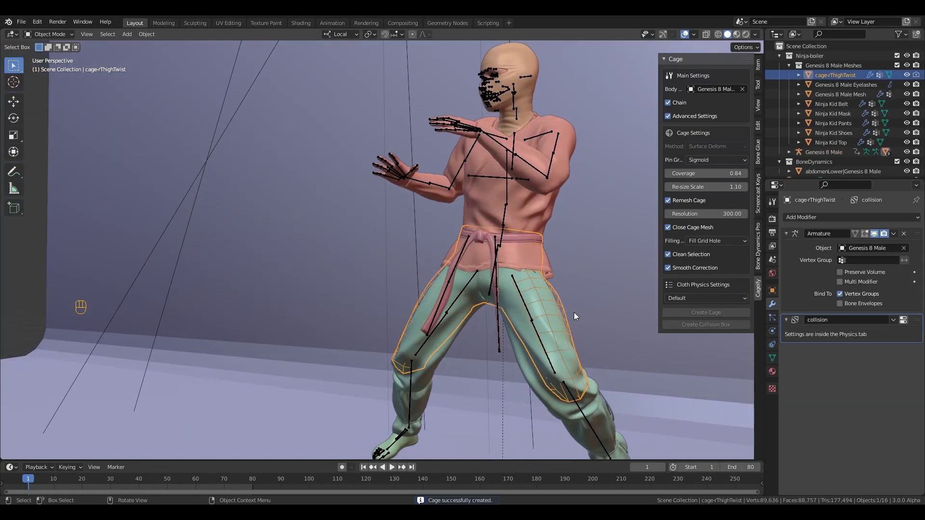
# Replay the cloth simulation from frame 1 and watch the eagle fly with overlays hidden.
pyautogui.hotkey('shift', 'Down')
pyautogui.hotkey('shift', 'Left')
pyautogui.press('space')
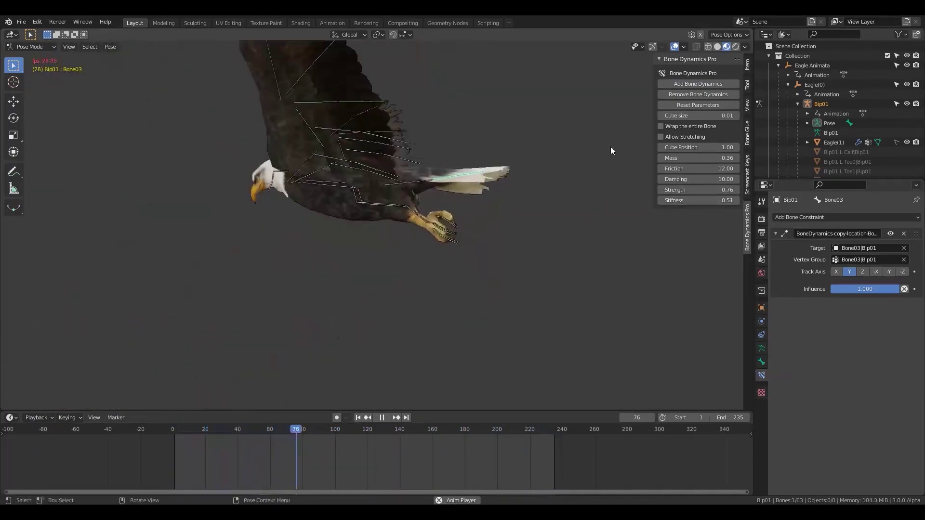
pyautogui.click(675, 47)
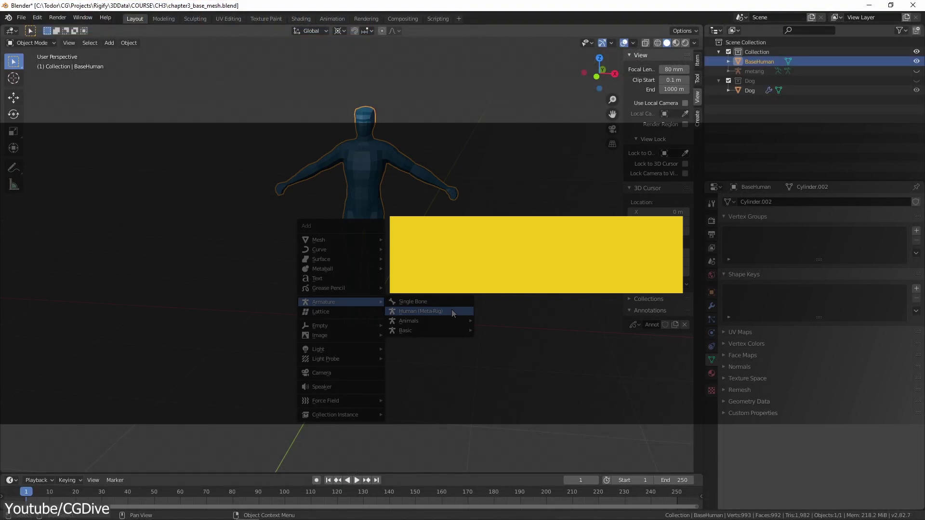
# Add a Human meta-rig, inspect the generated rig, and slide the leg bone chain along Y.
pyautogui.click(441, 312)
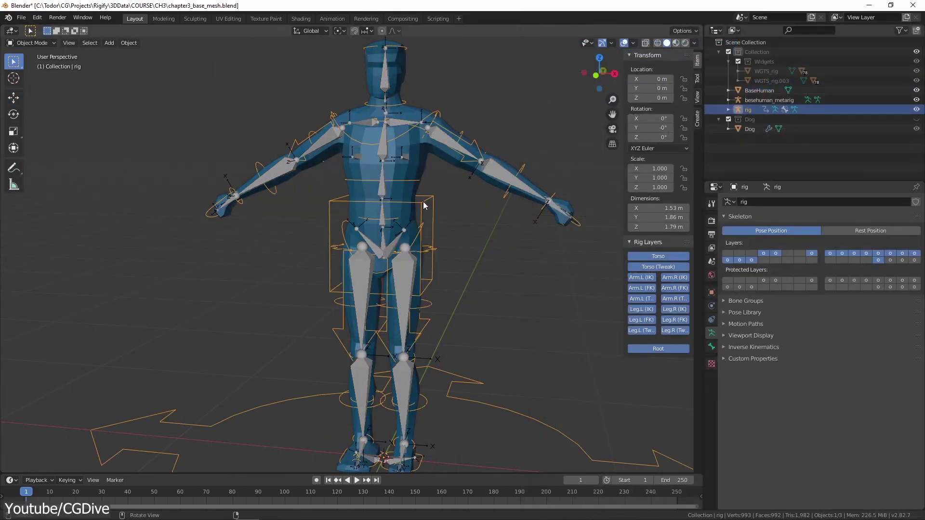
pyautogui.moveTo(424, 205); pyautogui.dragTo(396, 208, button='middle')
pyautogui.moveTo(398, 118); pyautogui.dragTo(411, 147, button='middle')
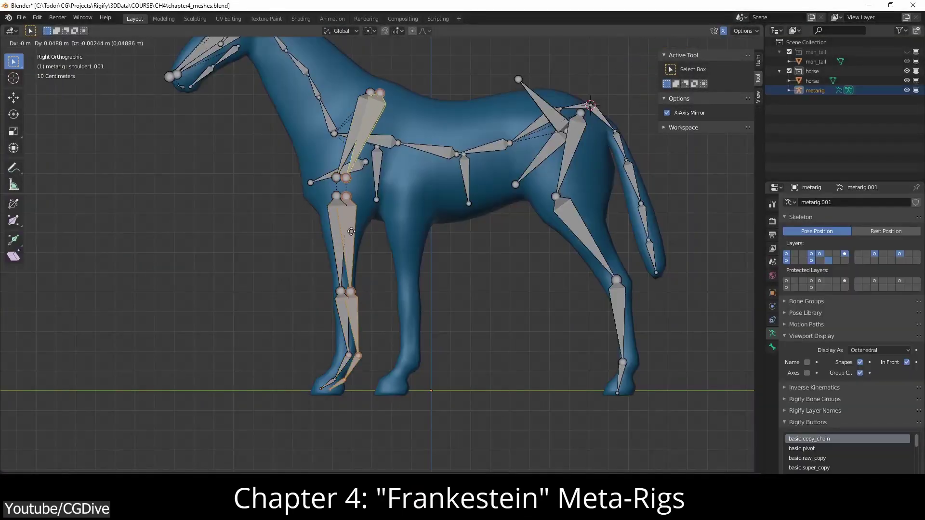
pyautogui.moveTo(364, 236); pyautogui.dragTo(386, 236)
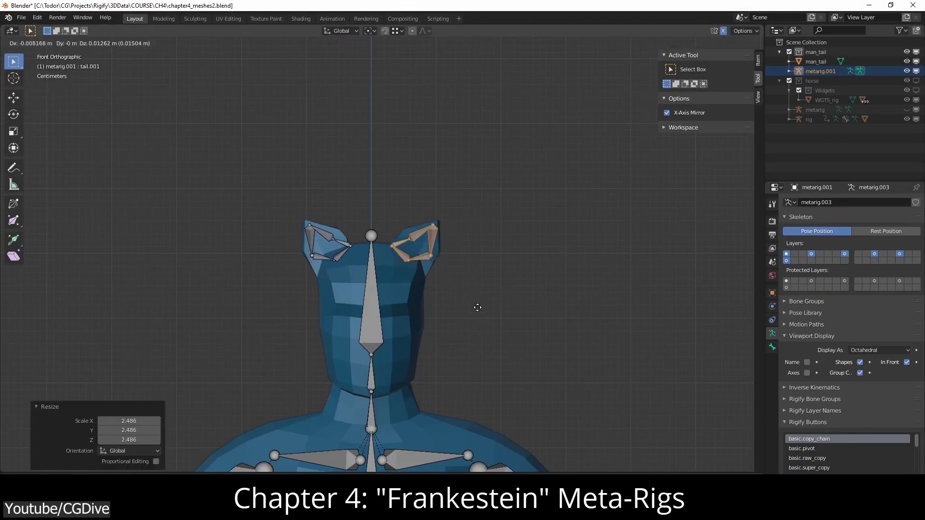
# Confirm the ear bone scaling and move meta-rig bones along Y to fit the meshes.
pyautogui.click(477, 308)
pyautogui.moveTo(478, 307); pyautogui.dragTo(520, 317, button='middle')
pyautogui.press('g')
pyautogui.press('y')
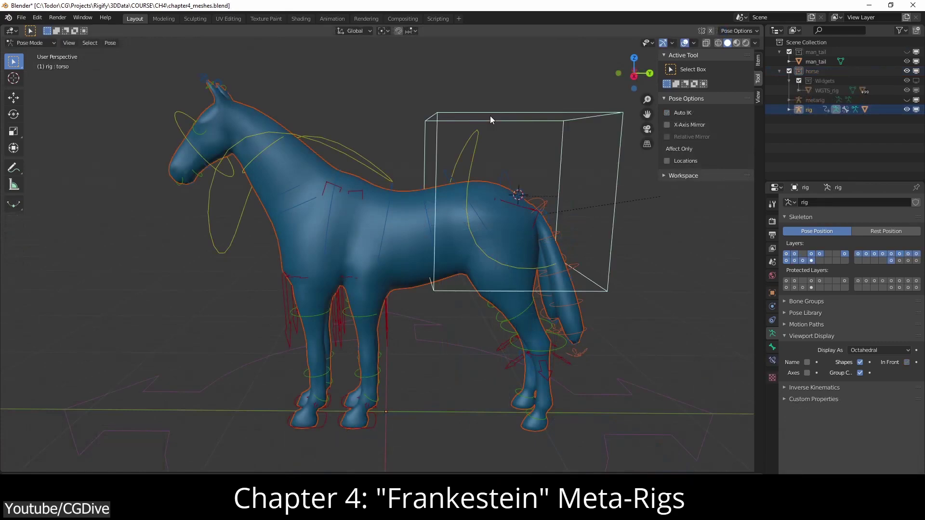
pyautogui.press('g')
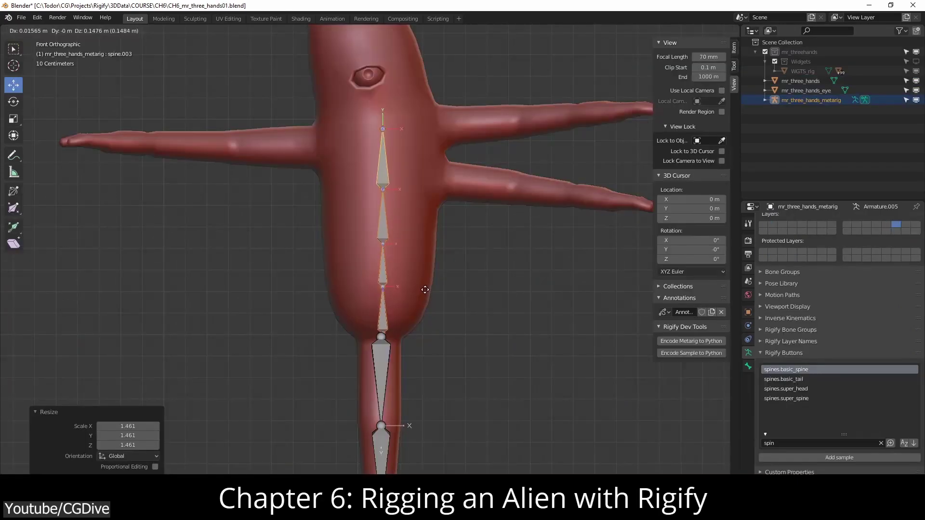
# Hide the Spine Tweak and Finger Tweak control layers.
pyautogui.scroll(1, 383, 128)
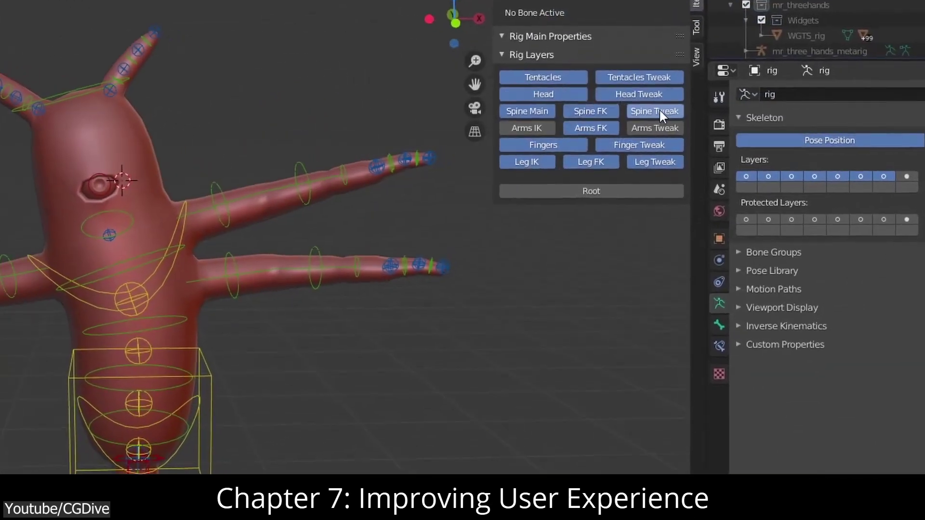
pyautogui.click(676, 109)
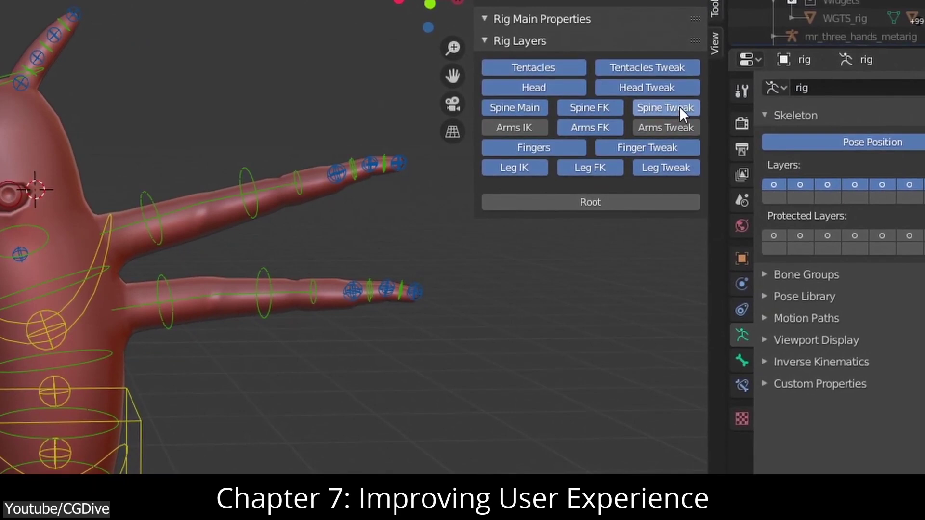
pyautogui.click(667, 146)
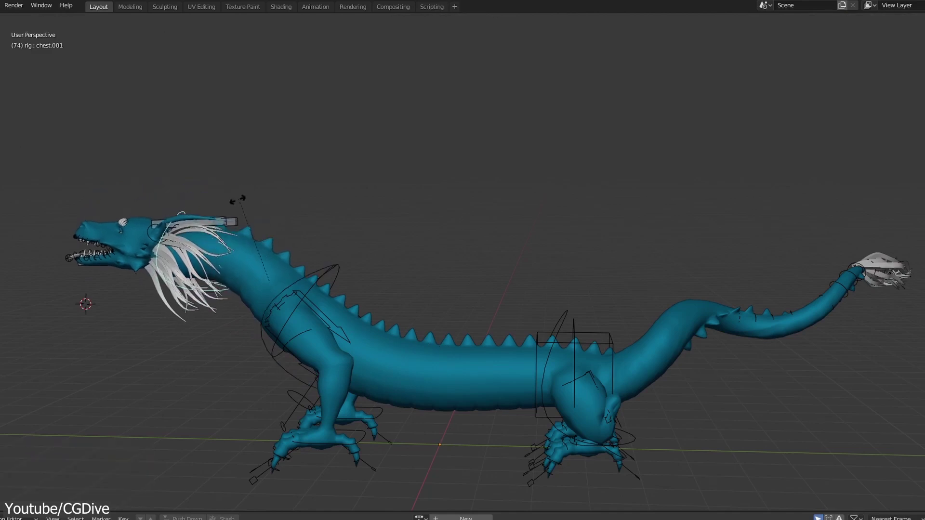
# Swing the horse's tail and raise its front foot with the IK control.
pyautogui.moveTo(205, 224); pyautogui.dragTo(305, 268, button='middle')
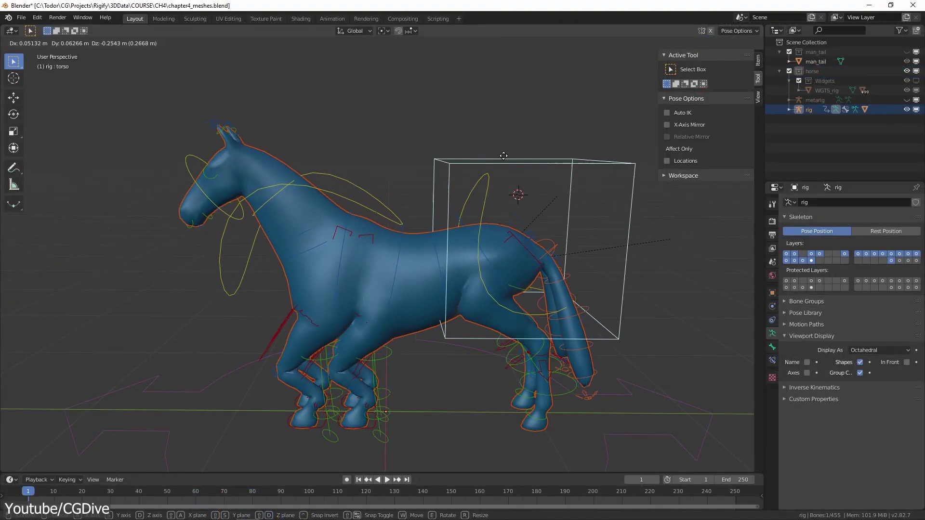
pyautogui.click(626, 295)
pyautogui.moveTo(665, 316); pyautogui.dragTo(530, 289, button='middle')
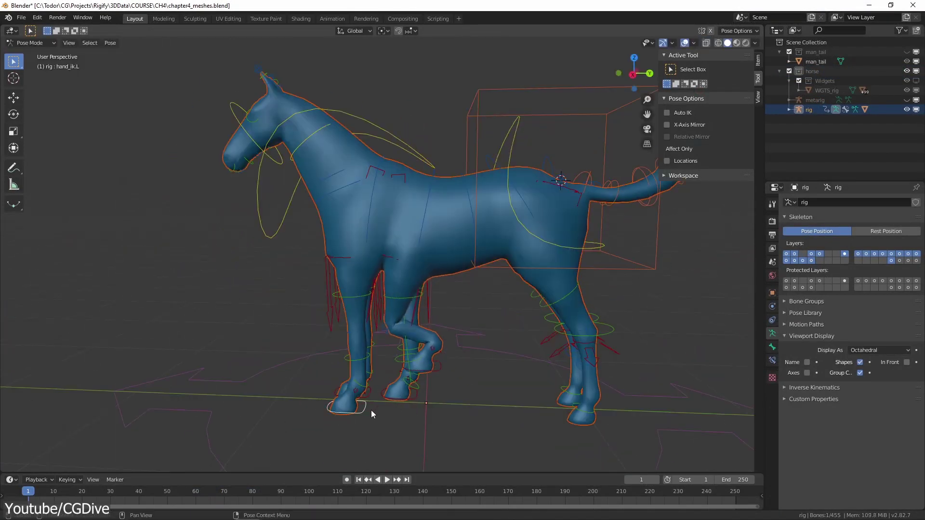
pyautogui.click(315, 367)
# Rotate the heel and bend the horse's chest bone.
pyautogui.moveTo(315, 368); pyautogui.dragTo(611, 374, button='middle')
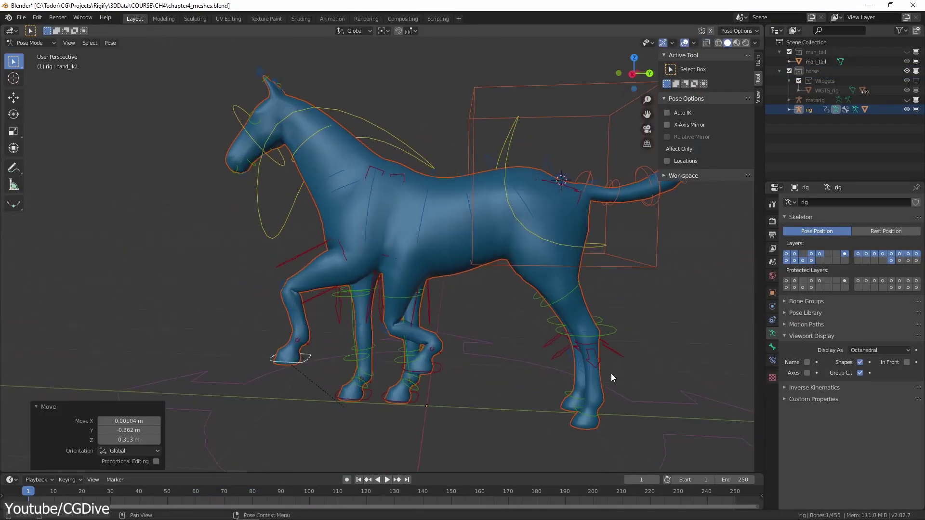
pyautogui.click(645, 370)
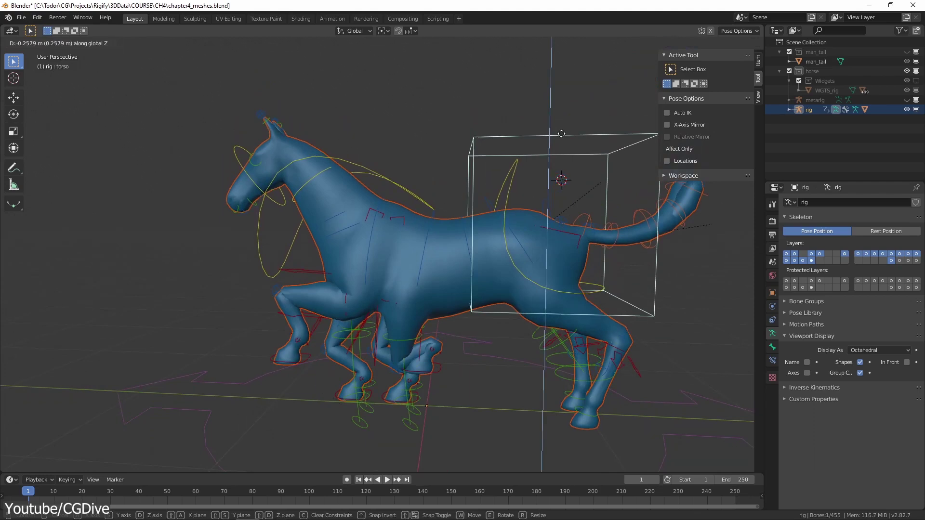
pyautogui.press('r')
pyautogui.click(382, 184)
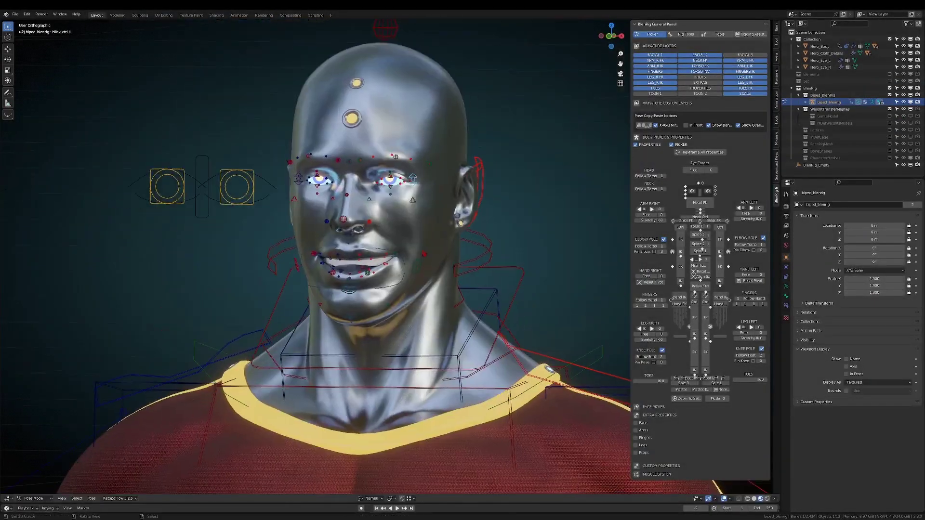
# Trackball-rotate head_fk and scale hand_close_L, then orbit around the flying eagle.
pyautogui.press('r')
pyautogui.press('r')
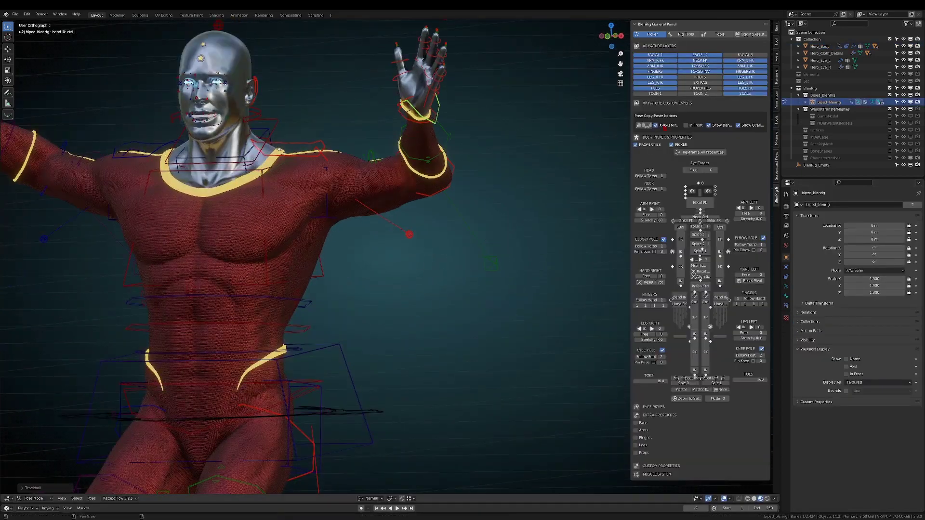
pyautogui.press('s')
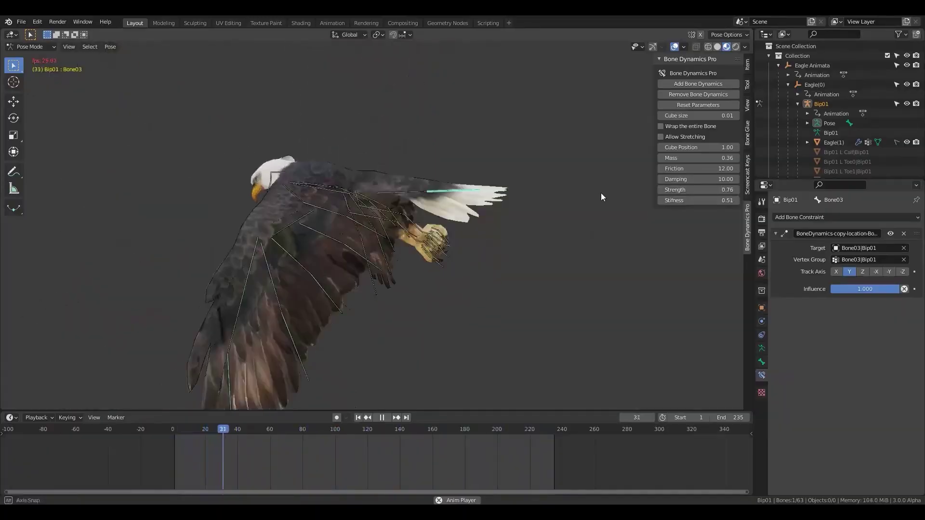
pyautogui.moveTo(605, 187); pyautogui.dragTo(547, 176, button='middle')
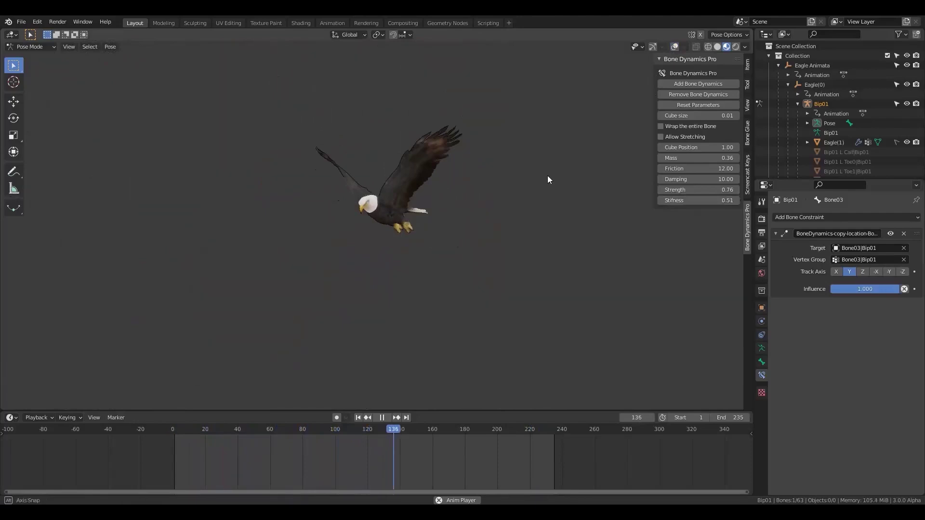